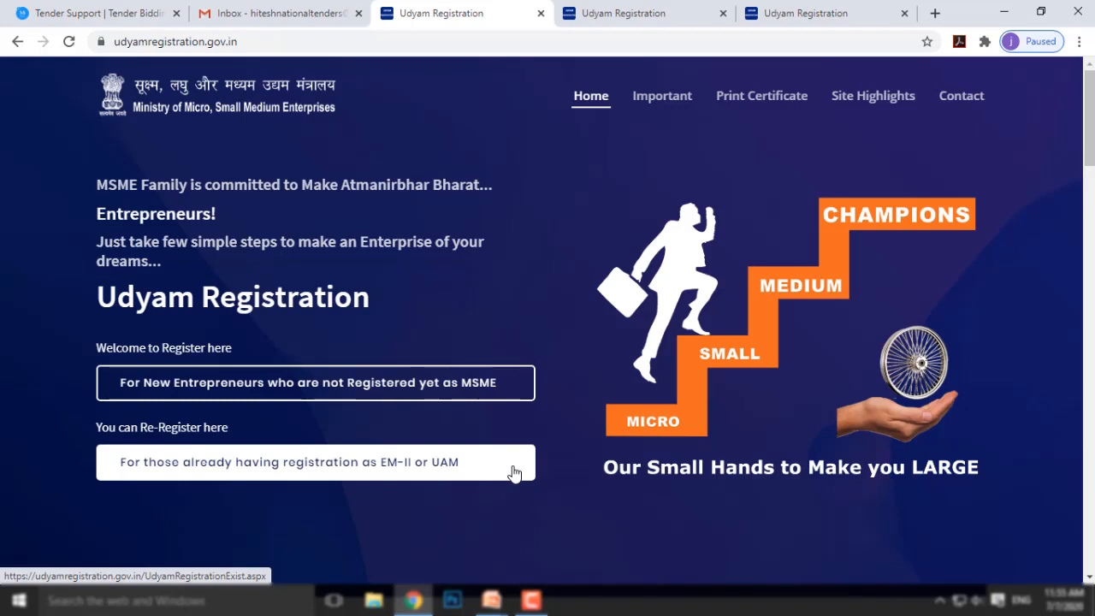
View the registration form for those already having EM-II or UAM, then return to the home page
{"action": "left_click", "coordinate": [513, 473]}
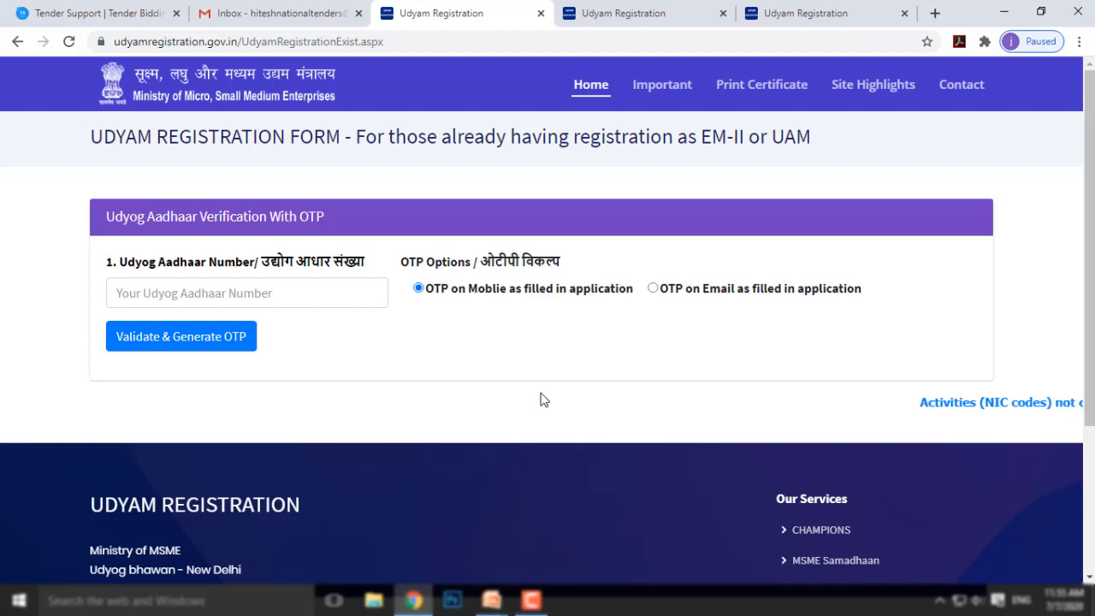
{"action": "left_click", "coordinate": [173, 294]}
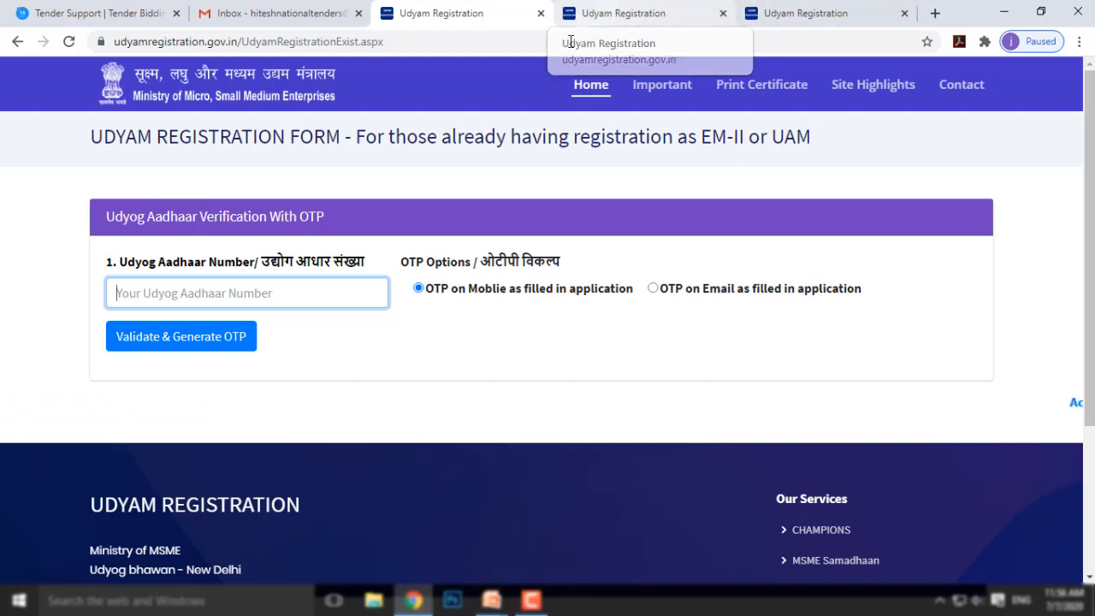
{"action": "left_click", "coordinate": [109, 106]}
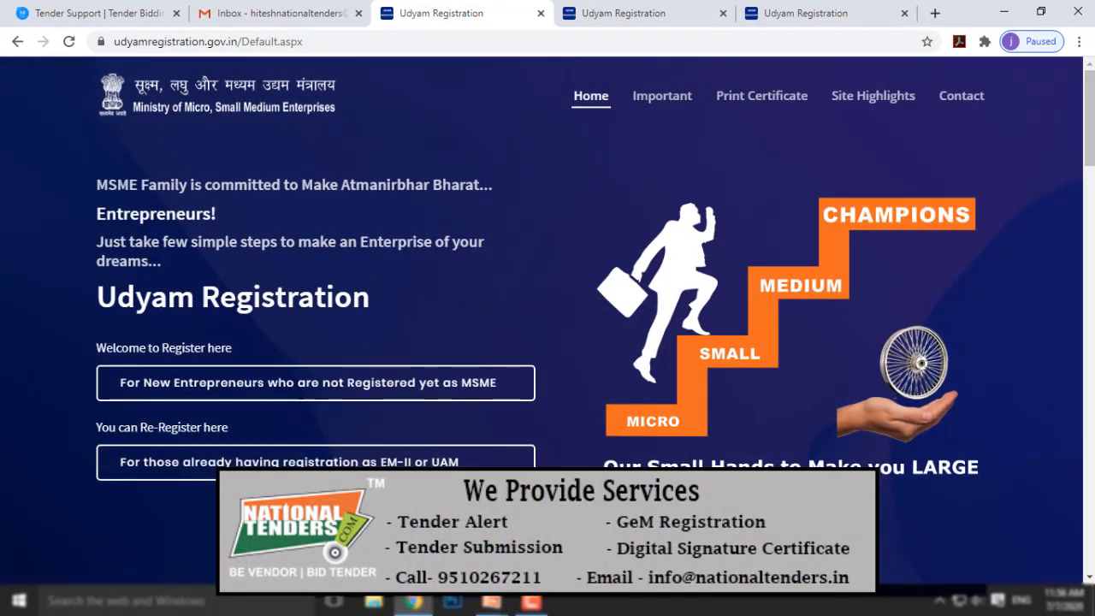
Open the registration form for new entrepreneurs and go through its Aadhaar number and entrepreneur name fields
{"action": "left_click", "coordinate": [327, 385]}
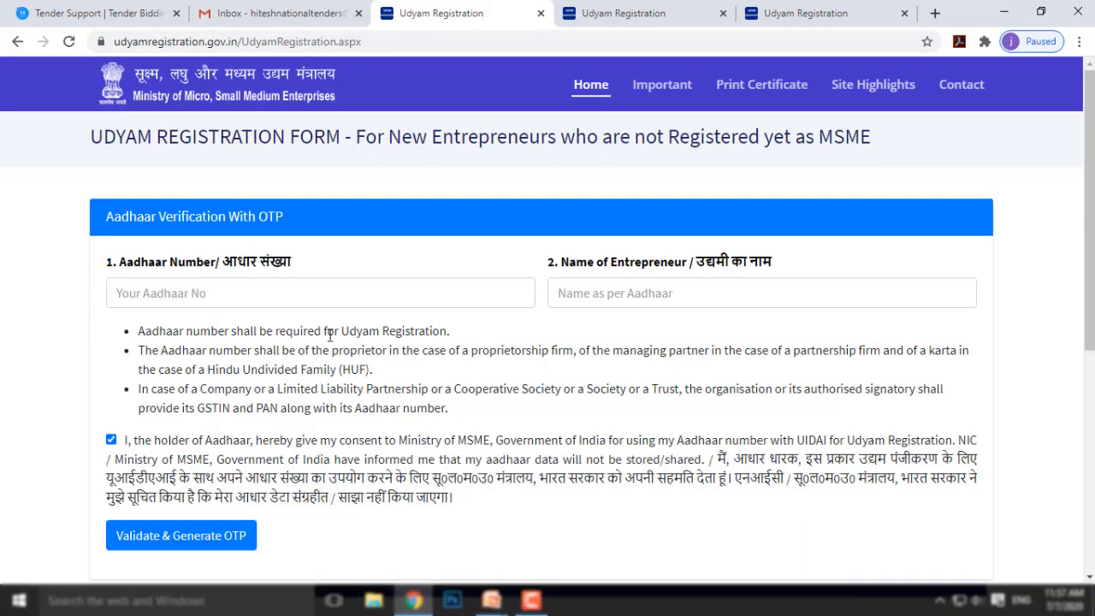
{"action": "left_click", "coordinate": [253, 293]}
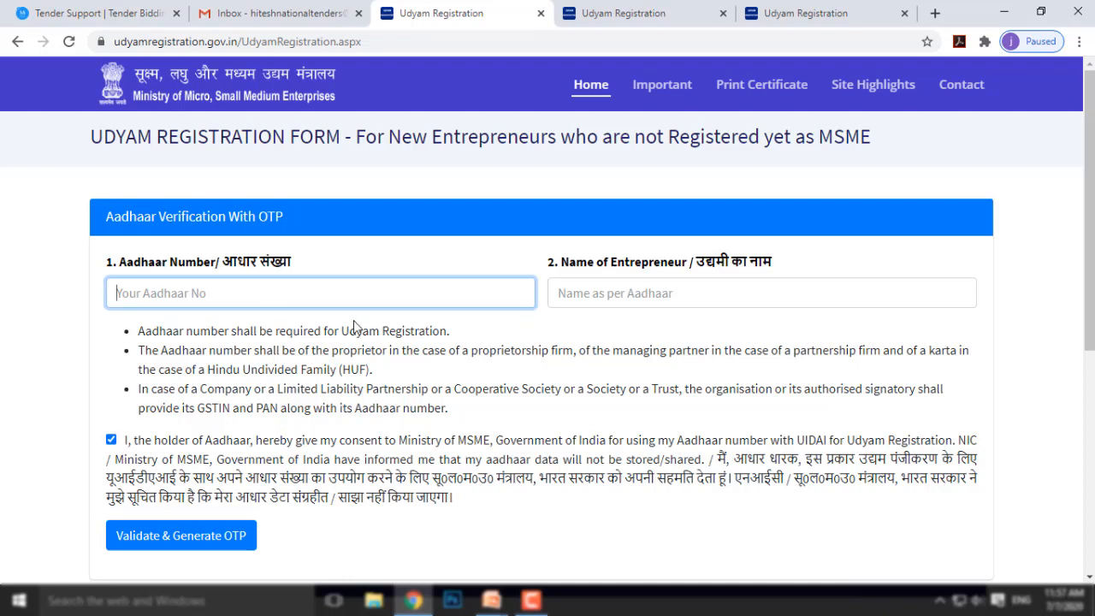
{"action": "left_click", "coordinate": [683, 299]}
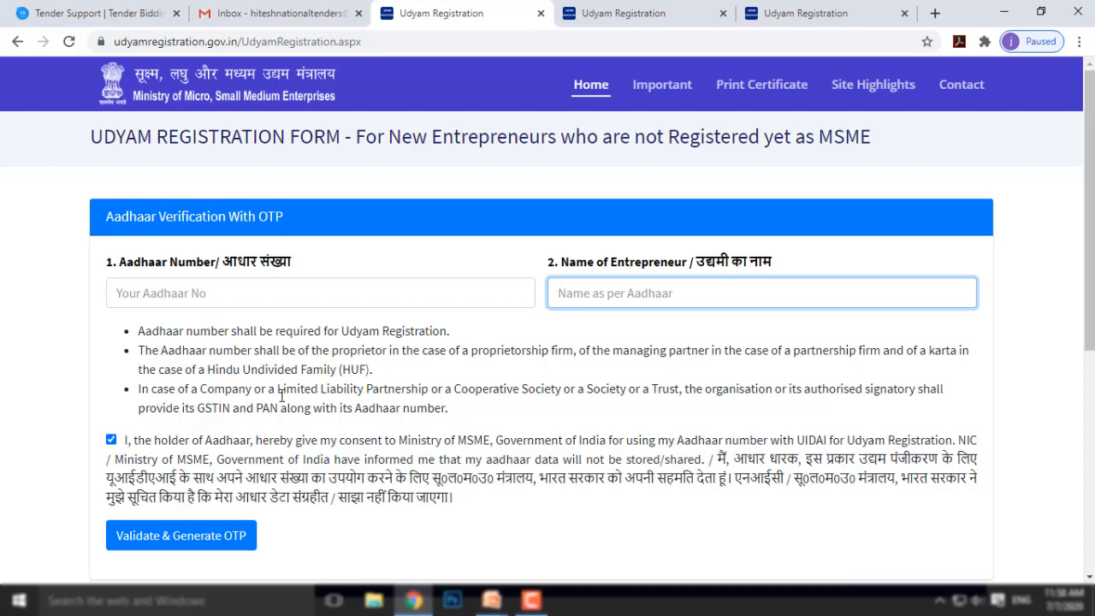
Switch to the second Udyam Registration page and examine the Aadhaar verification message
{"action": "key", "text": "ctrl+Tab"}
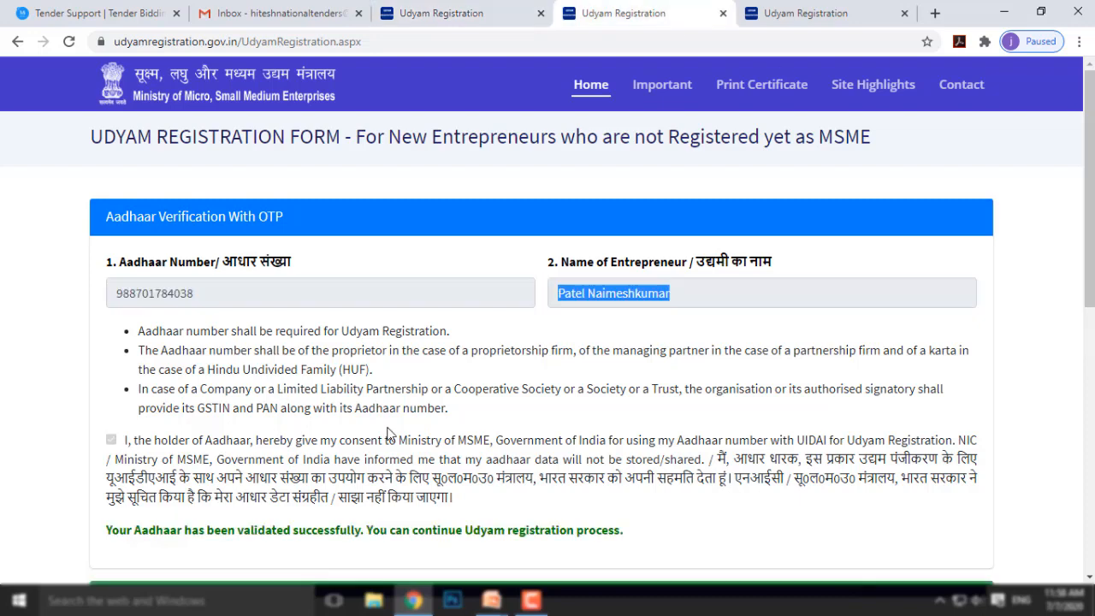
{"action": "scroll", "coordinate": [387, 433], "scroll_direction": "down", "scroll_amount": 1}
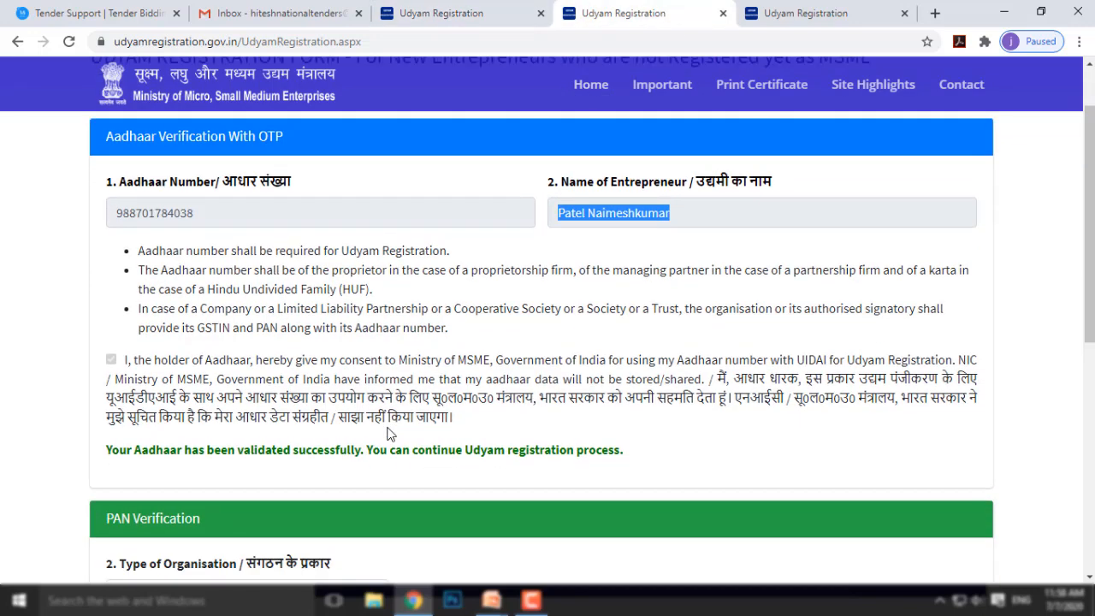
{"action": "left_click_drag", "start_coordinate": [103, 450], "coordinate": [675, 476]}
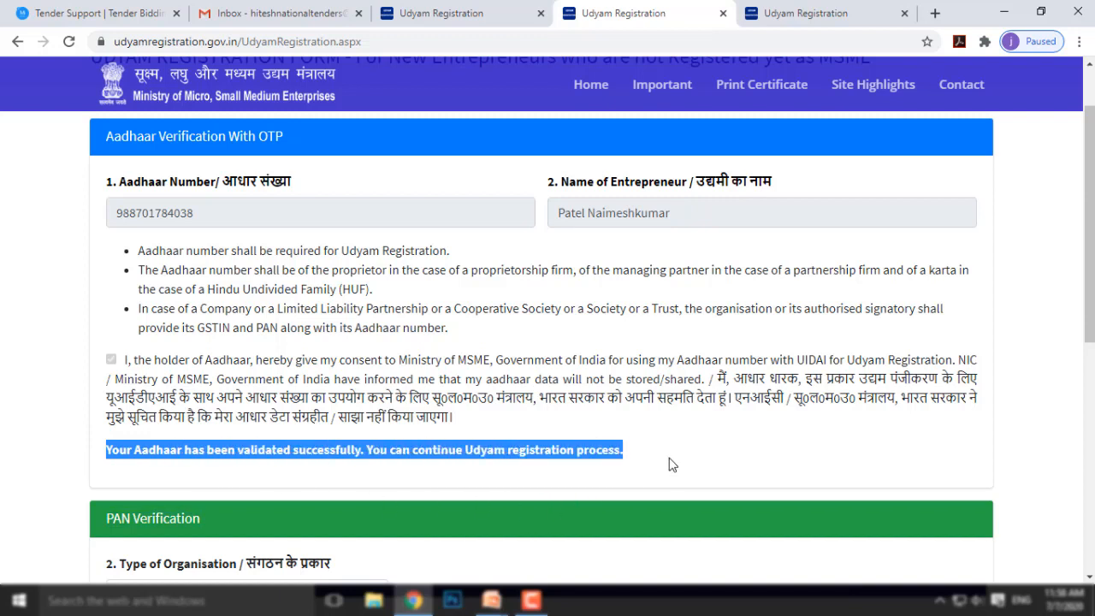
{"action": "left_click", "coordinate": [669, 462]}
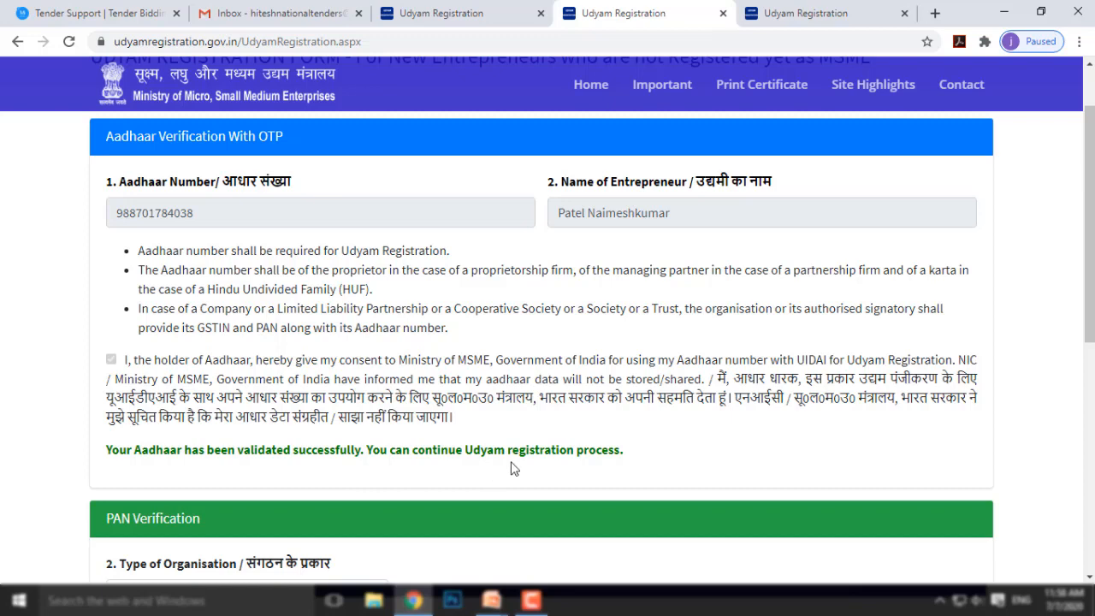
Set the type of organisation to Proprietary and answer Yes to having a PAN number
{"action": "scroll", "coordinate": [674, 461], "scroll_direction": "down", "scroll_amount": 3}
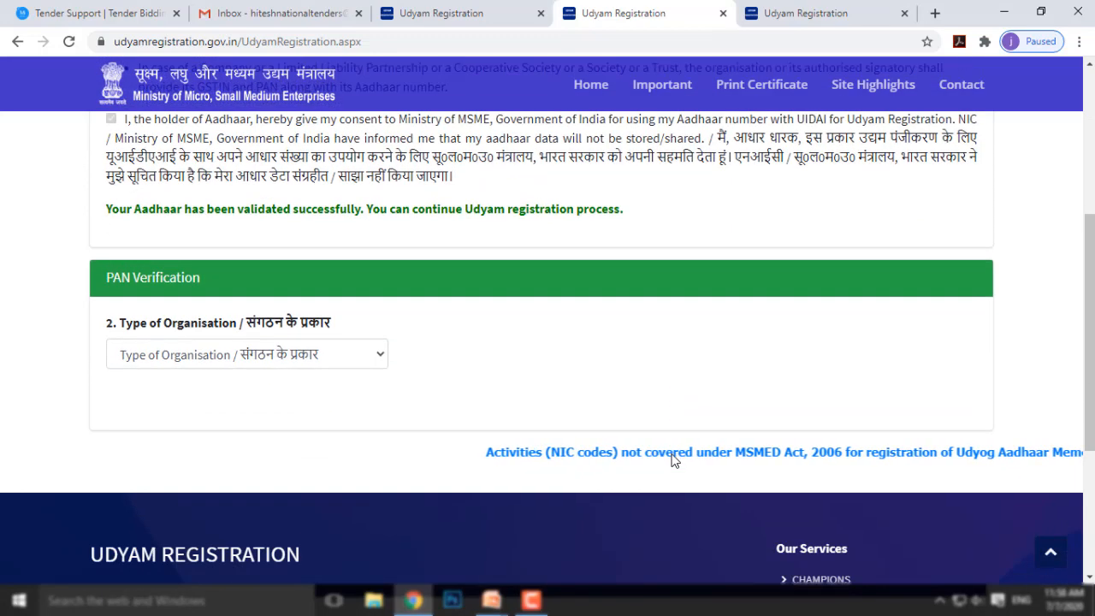
{"action": "left_click", "coordinate": [378, 356]}
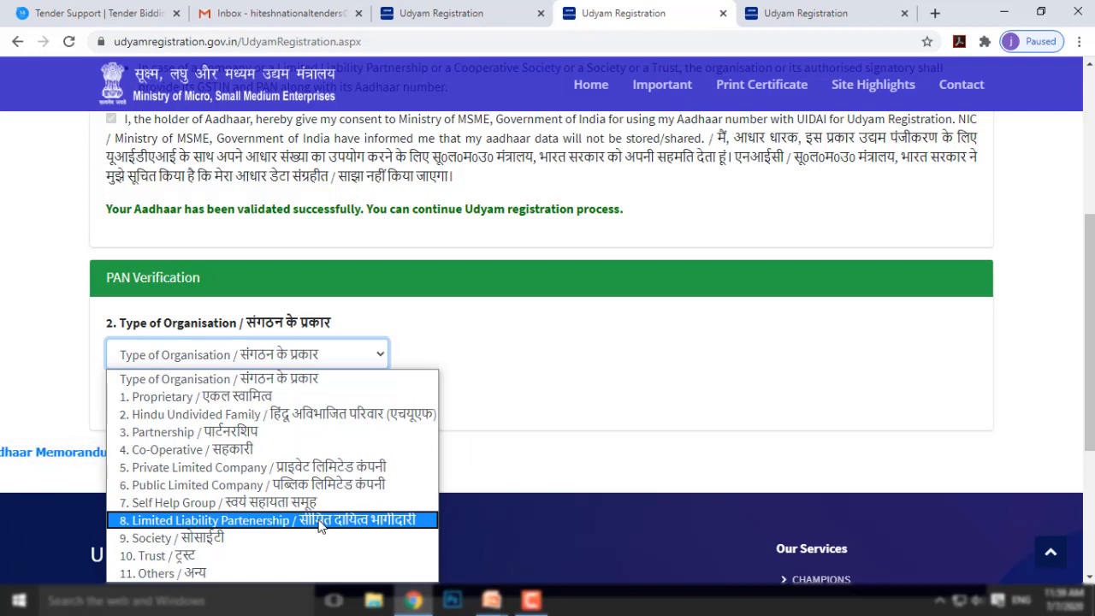
{"action": "left_click", "coordinate": [263, 399]}
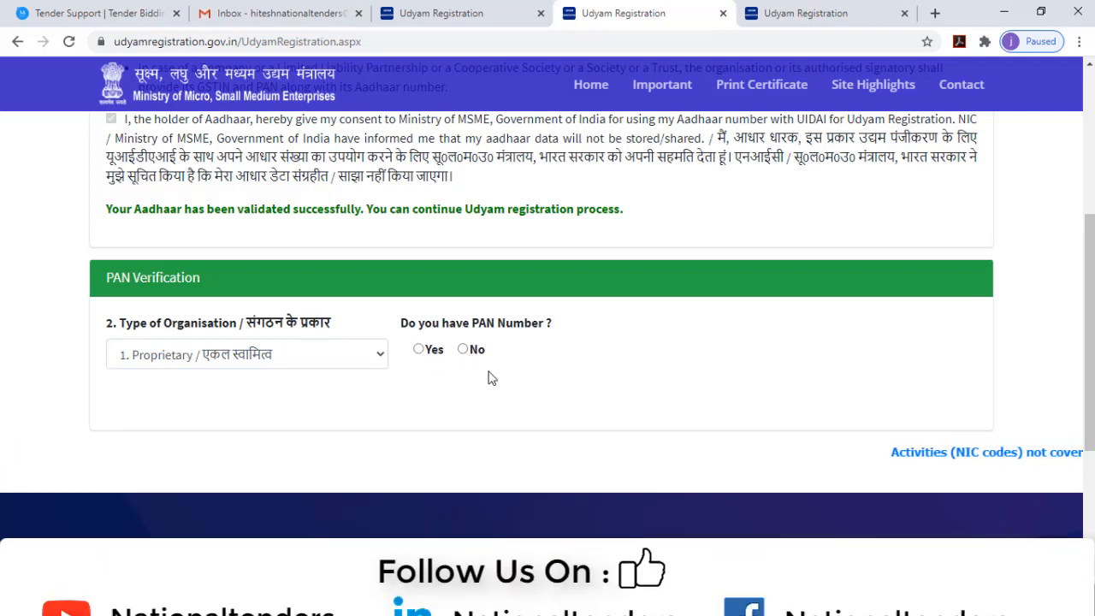
{"action": "left_click", "coordinate": [418, 350]}
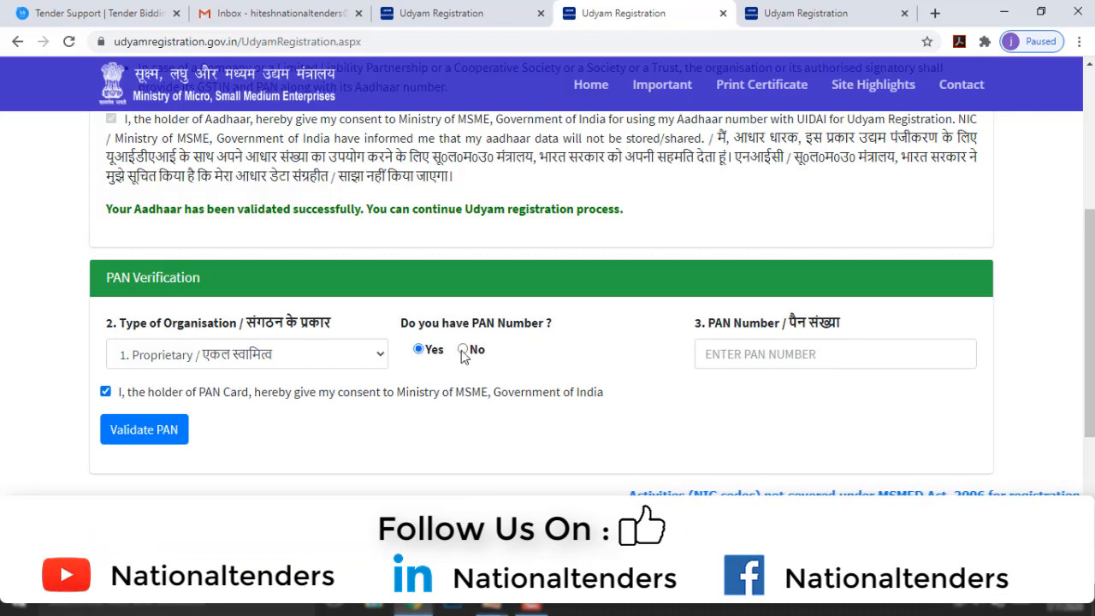
{"action": "left_click", "coordinate": [463, 350]}
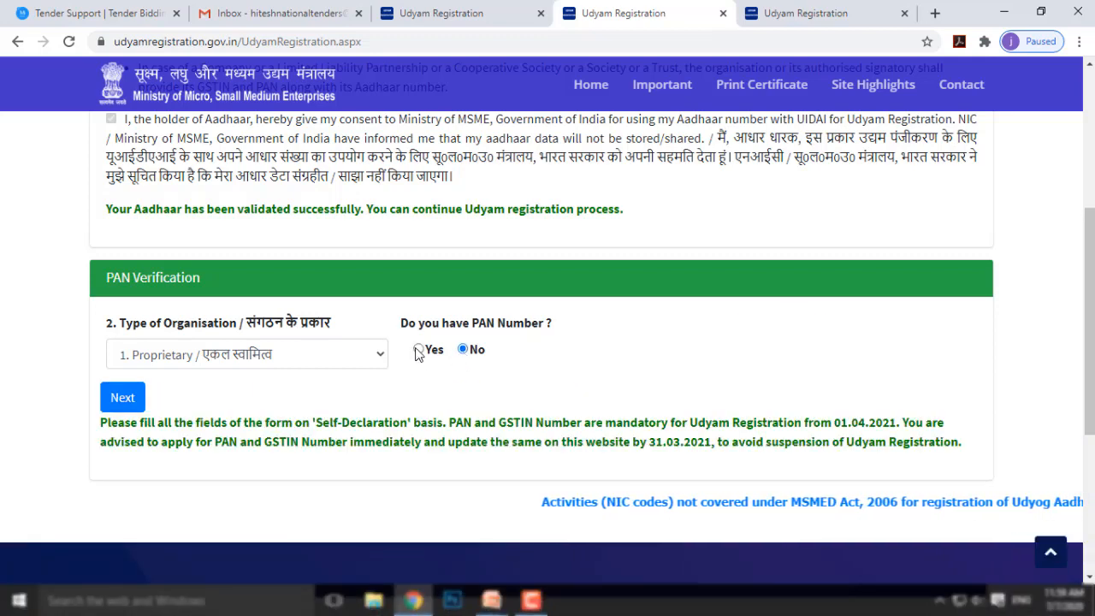
{"action": "left_click", "coordinate": [417, 350]}
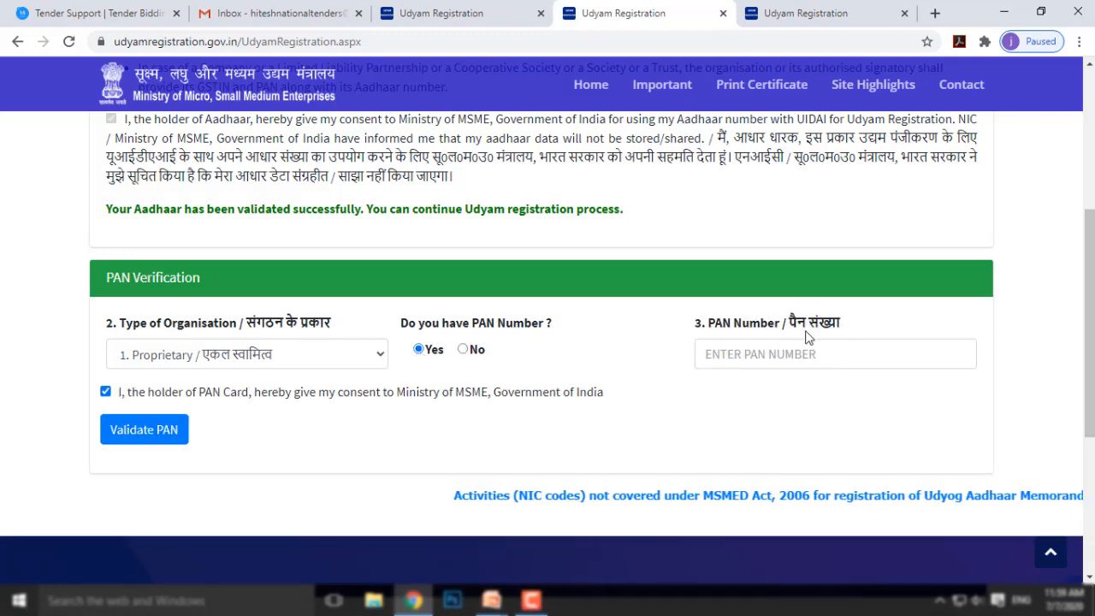
Try to validate the PAN with the PAN number field left blank
{"action": "left_click", "coordinate": [798, 355]}
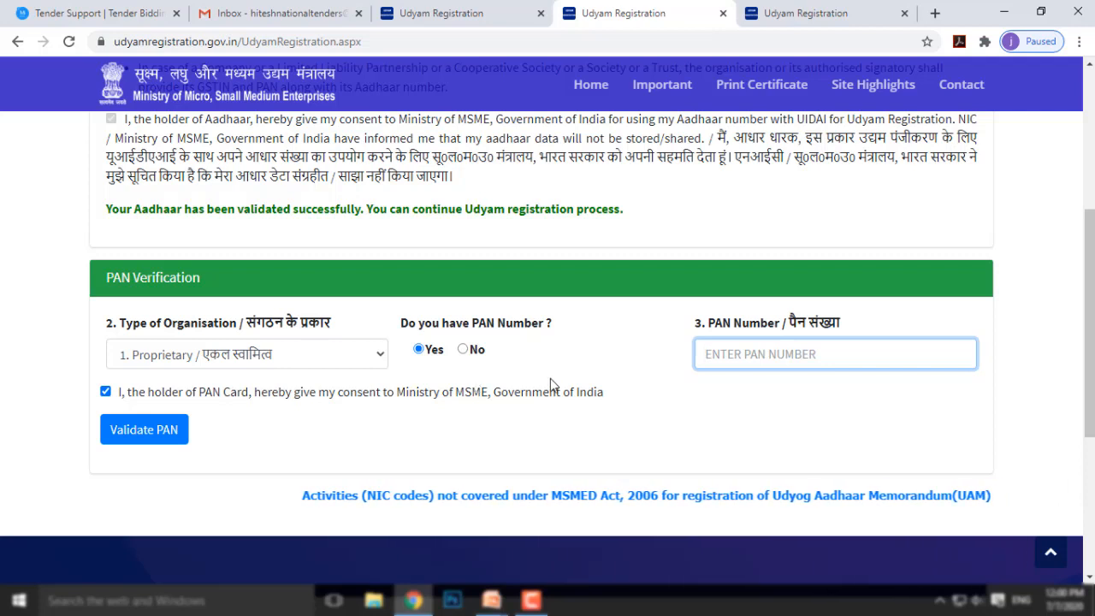
{"action": "left_click", "coordinate": [176, 433]}
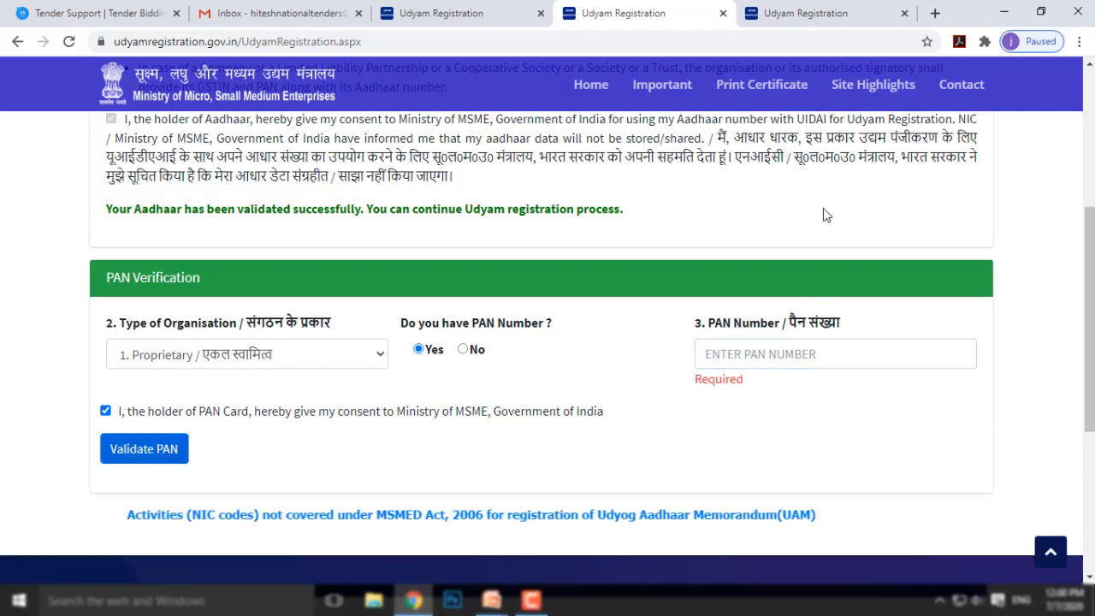
Switch to the third Udyam Registration page and examine the form from PAN verification through the enterprise's official address
{"action": "left_click", "coordinate": [817, 19]}
{"action": "scroll", "coordinate": [612, 457], "scroll_direction": "down", "scroll_amount": 6}
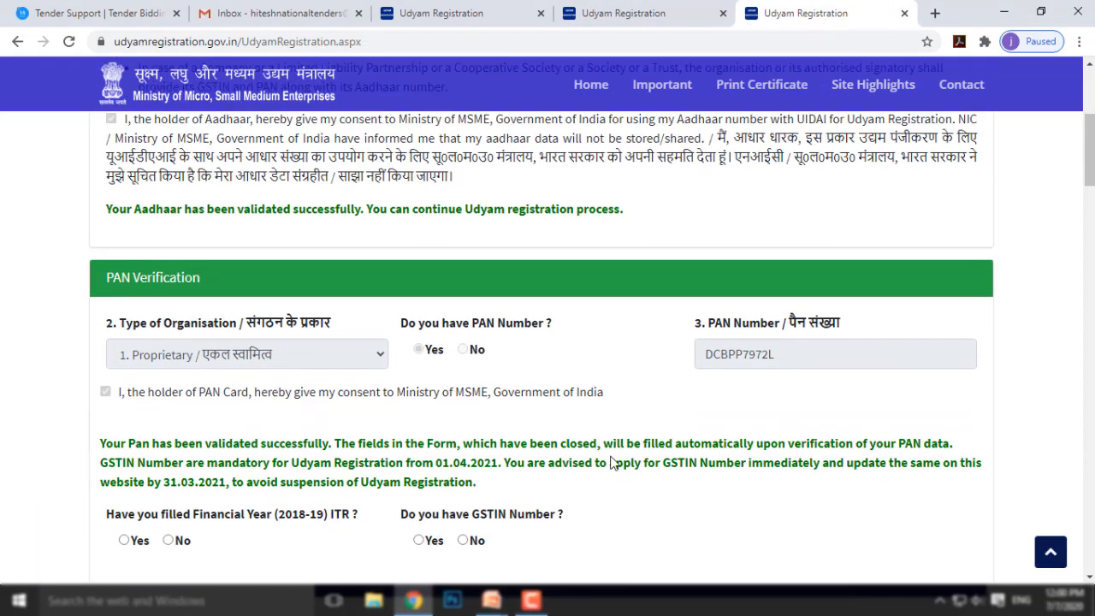
{"action": "scroll", "coordinate": [611, 458], "scroll_direction": "down", "scroll_amount": 1}
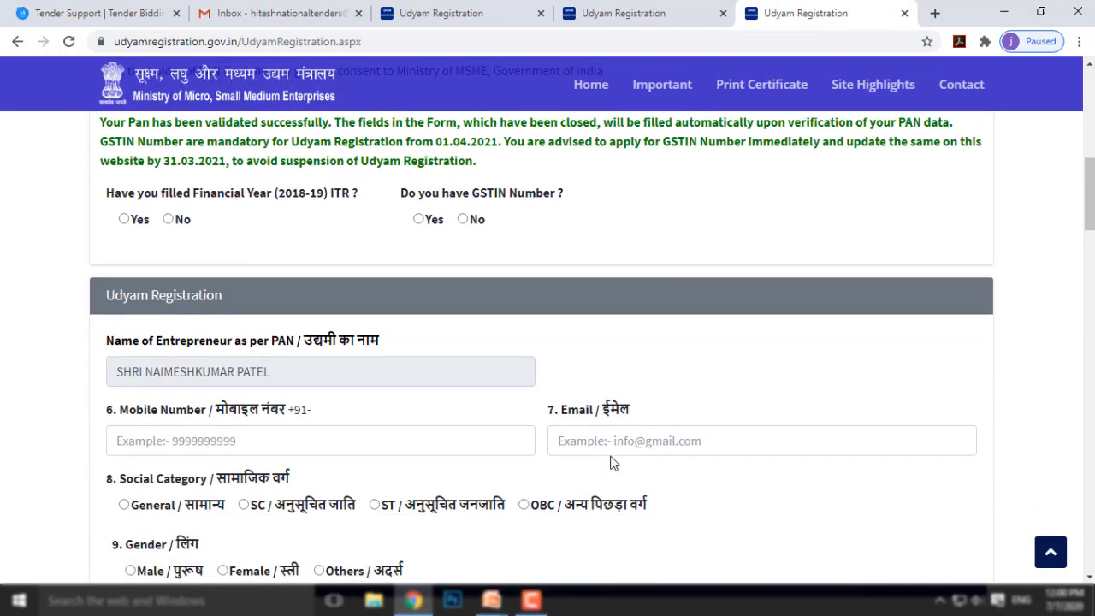
{"action": "scroll", "coordinate": [612, 462], "scroll_direction": "down", "scroll_amount": 1}
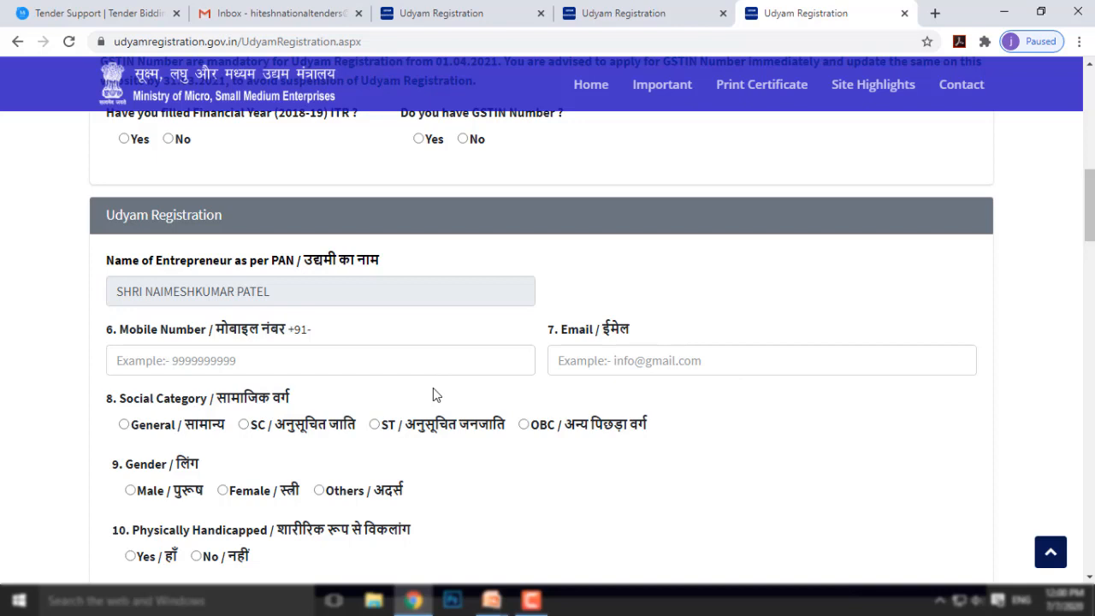
{"action": "scroll", "coordinate": [433, 393], "scroll_direction": "down", "scroll_amount": 1}
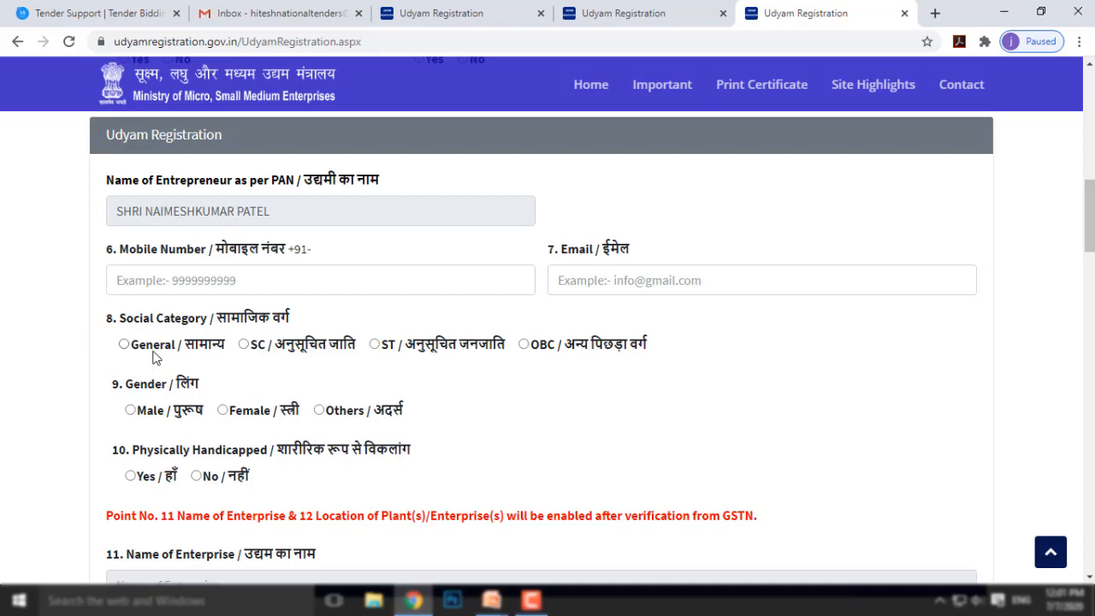
{"action": "scroll", "coordinate": [169, 357], "scroll_direction": "down", "scroll_amount": 3}
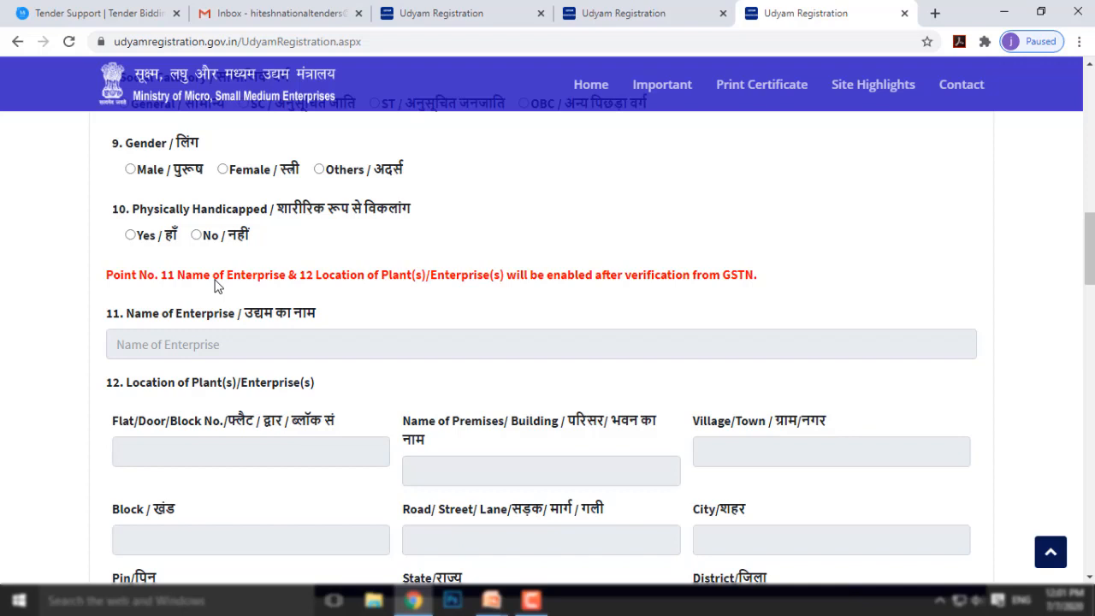
{"action": "scroll", "coordinate": [256, 317], "scroll_direction": "down", "scroll_amount": 4}
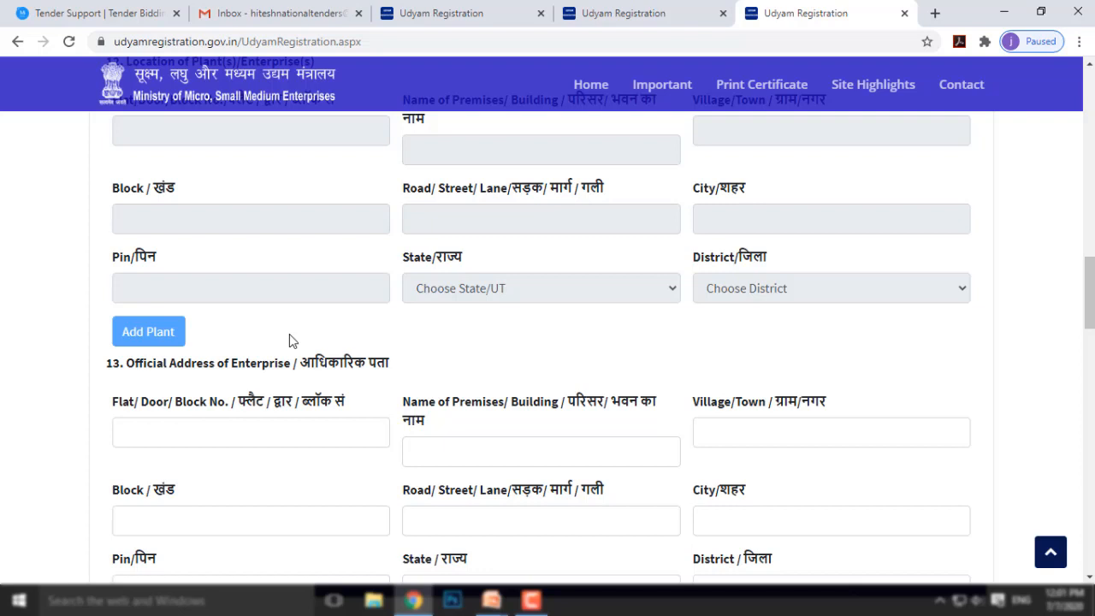
{"action": "scroll", "coordinate": [289, 339], "scroll_direction": "down", "scroll_amount": 3}
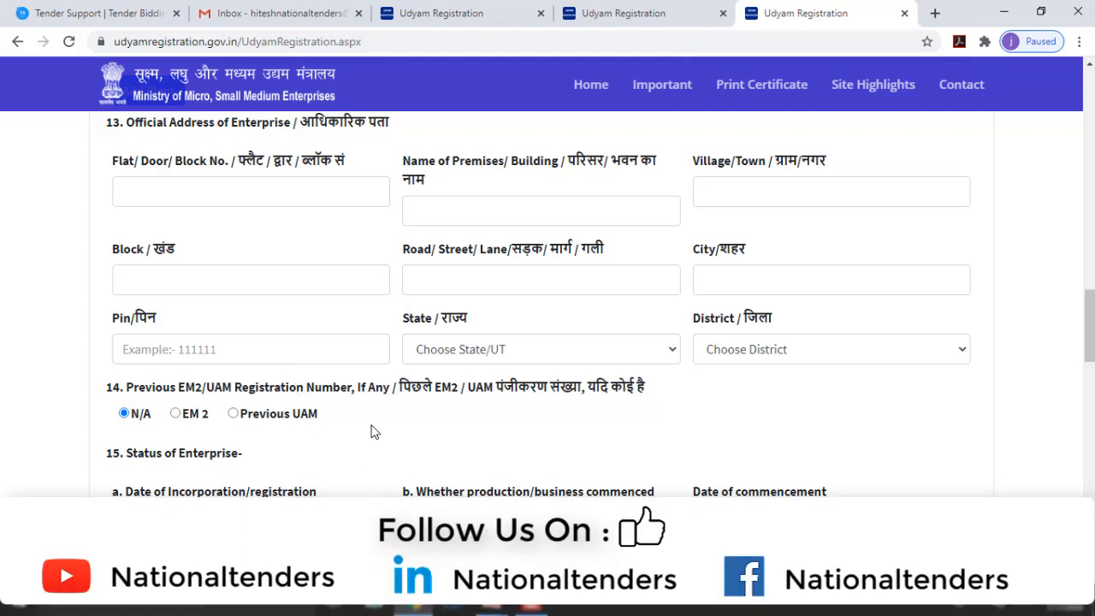
Change the answer on whether production/business commenced to No, then set it back to Yes
{"action": "scroll", "coordinate": [370, 432], "scroll_direction": "down", "scroll_amount": 2}
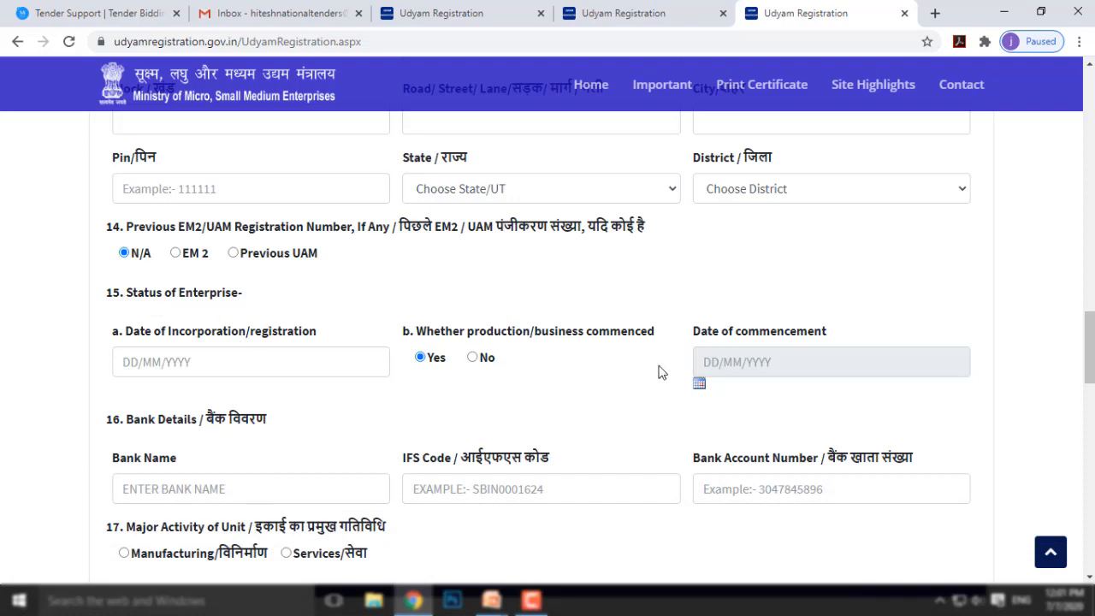
{"action": "left_click", "coordinate": [473, 357]}
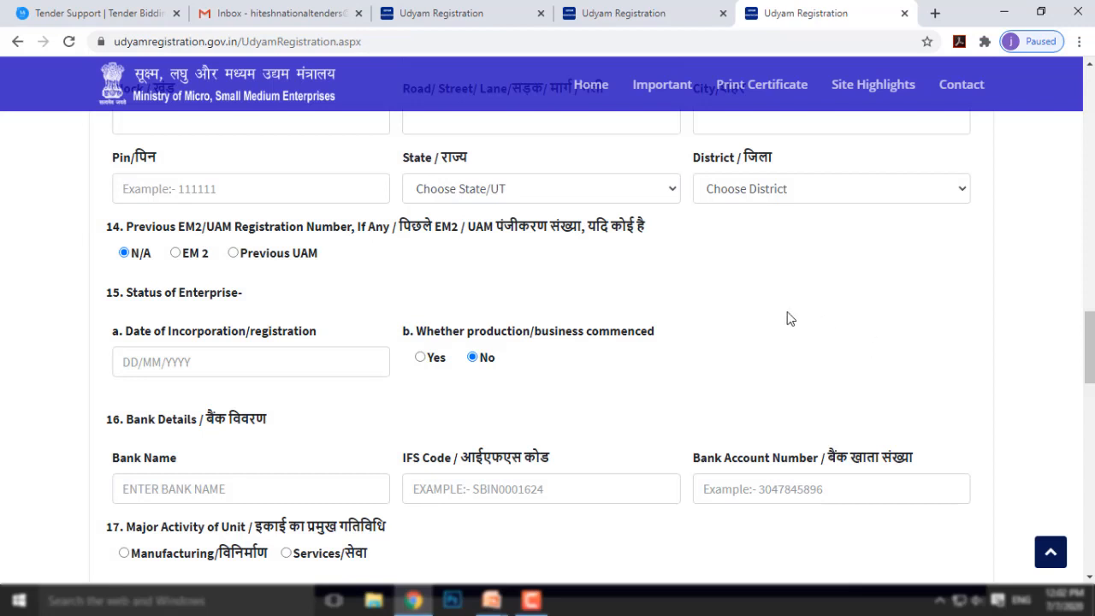
{"action": "left_click", "coordinate": [420, 362]}
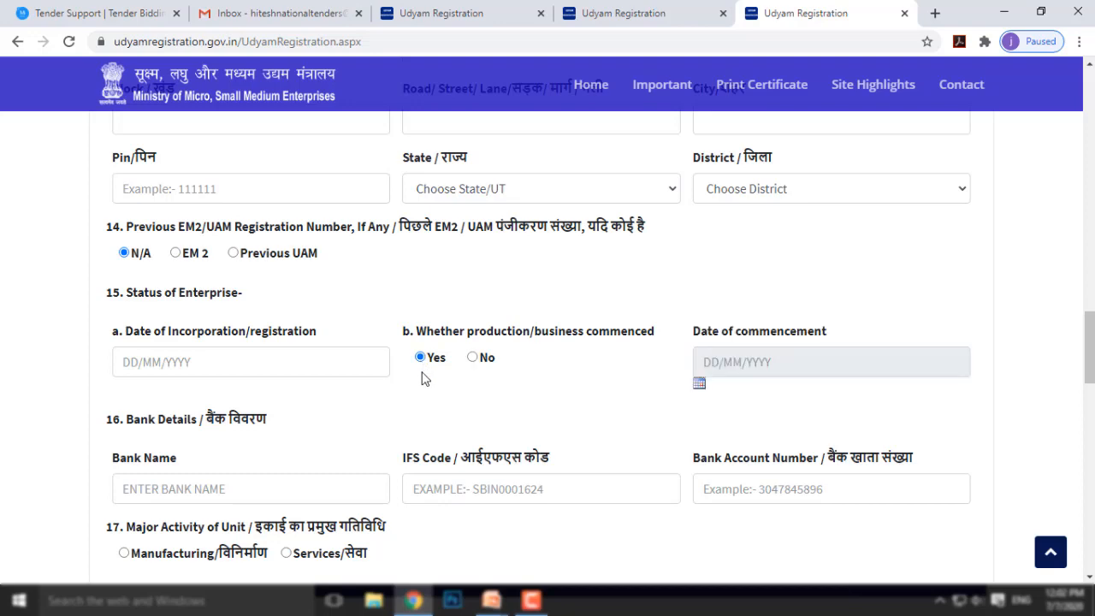
Search the NIC codes for "consul", choose 7020-Management consultancy activities, and try to add the activity without a 5 digit code
{"action": "scroll", "coordinate": [428, 381], "scroll_direction": "down", "scroll_amount": 2}
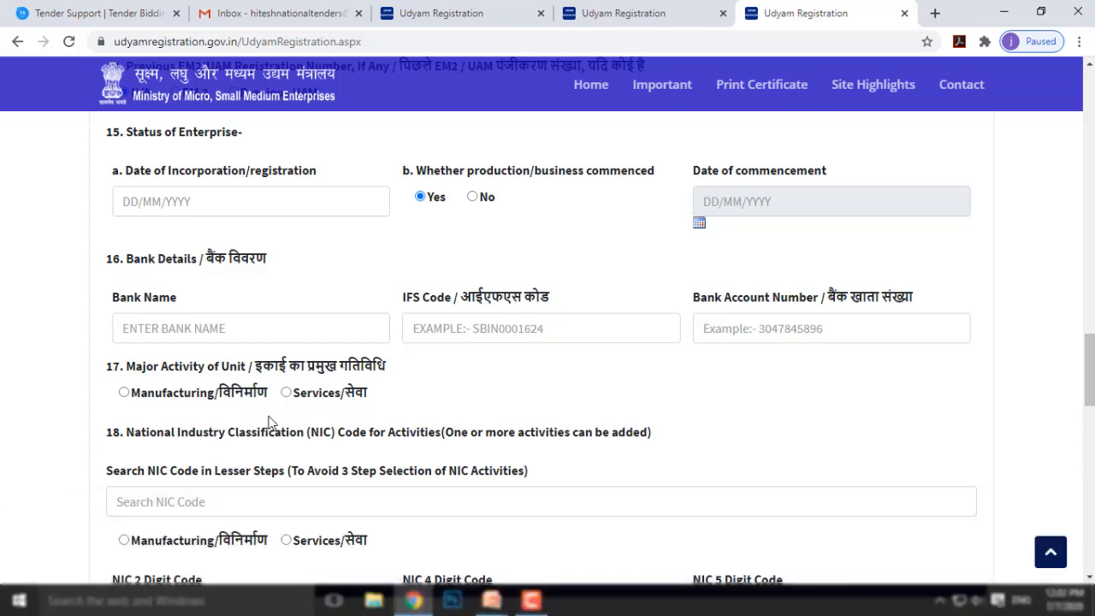
{"action": "scroll", "coordinate": [267, 422], "scroll_direction": "down", "scroll_amount": 2}
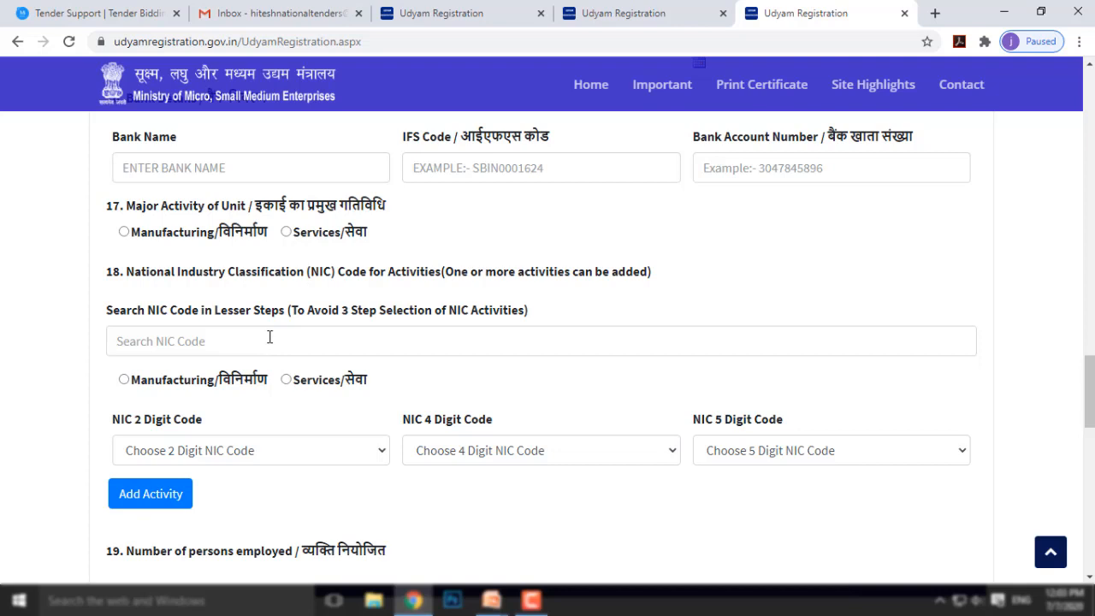
{"action": "left_click", "coordinate": [272, 337]}
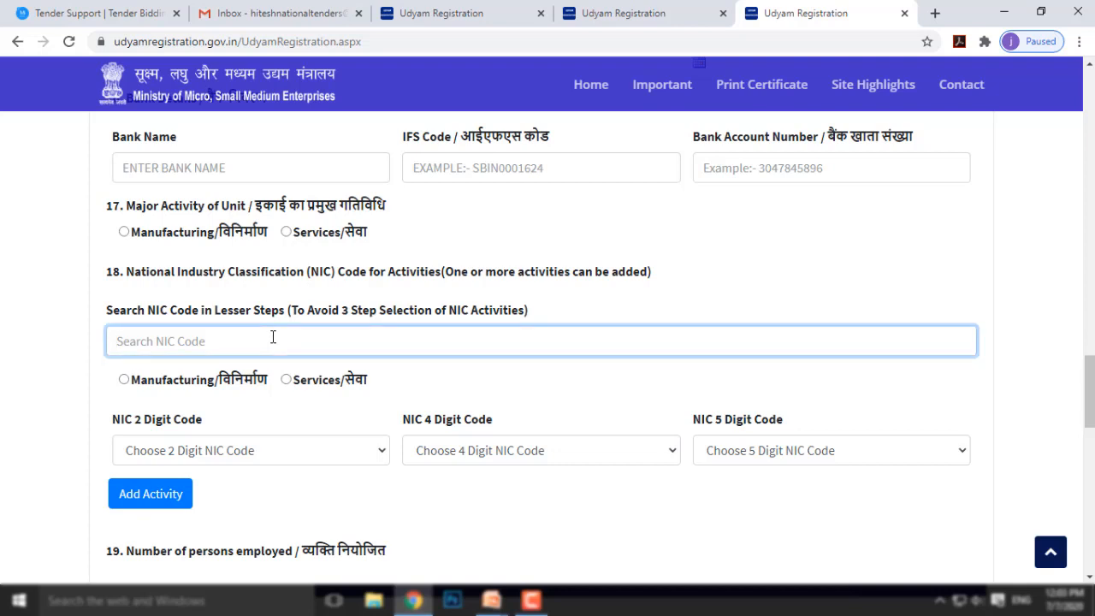
{"action": "type", "text": "consul"}
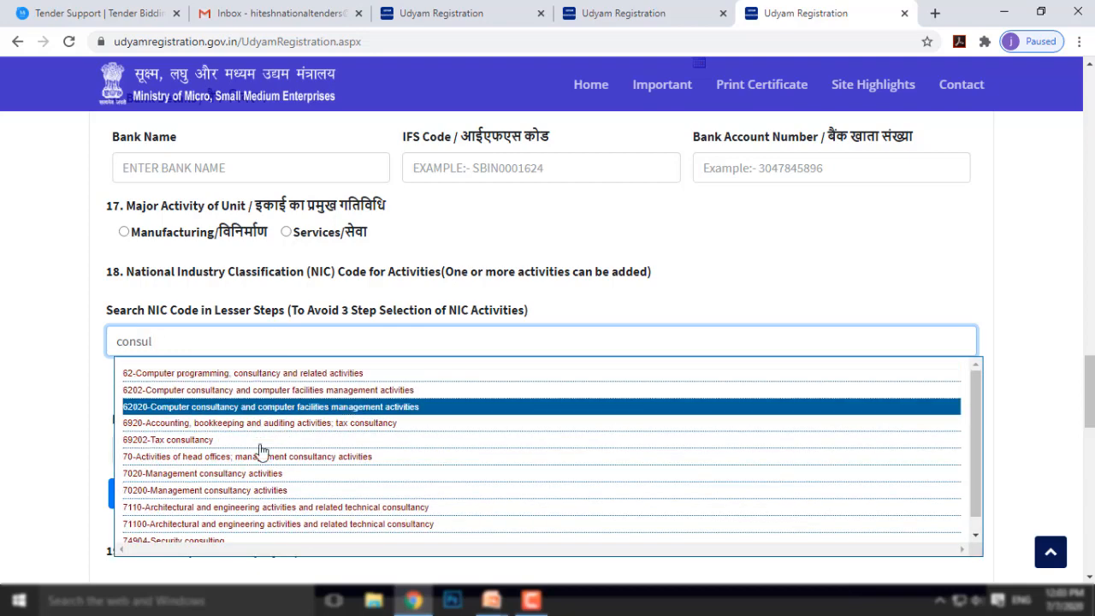
{"action": "scroll", "coordinate": [273, 440], "scroll_direction": "down", "scroll_amount": 1}
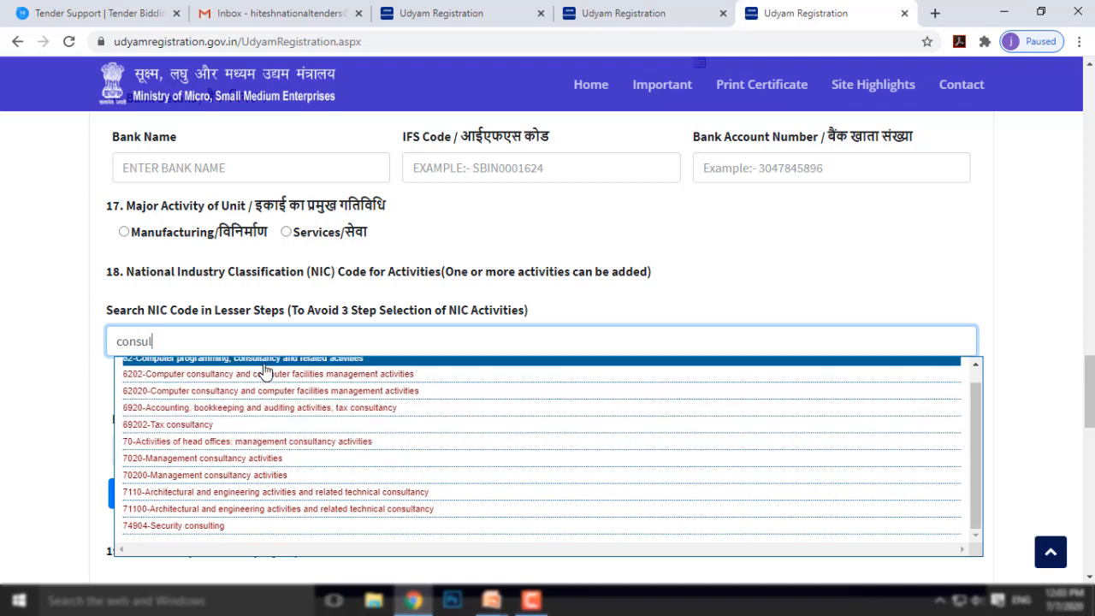
{"action": "left_click", "coordinate": [274, 462]}
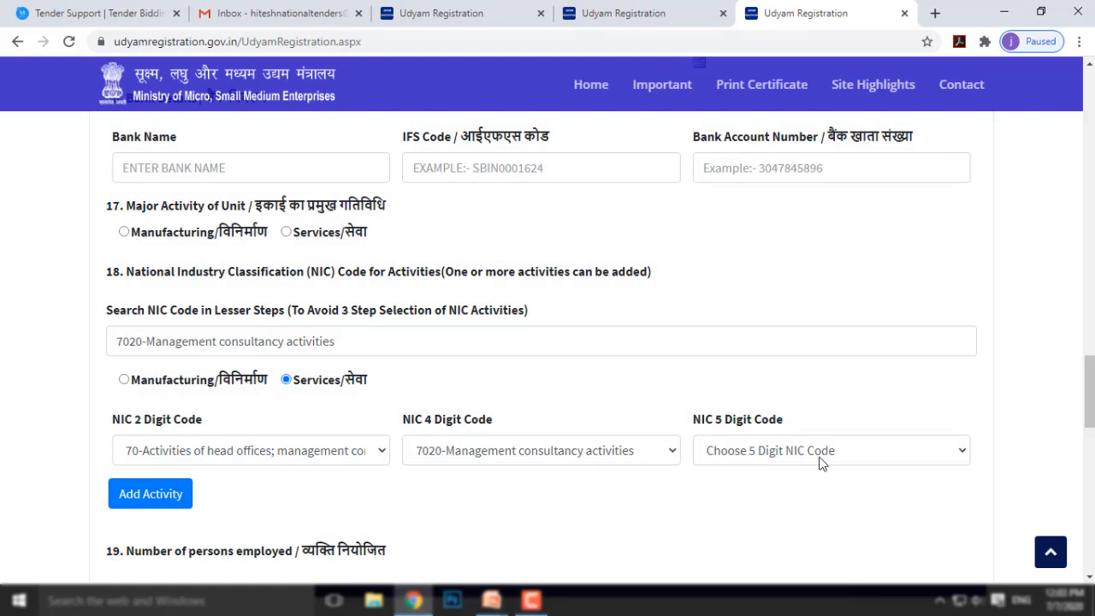
{"action": "left_click", "coordinate": [152, 494]}
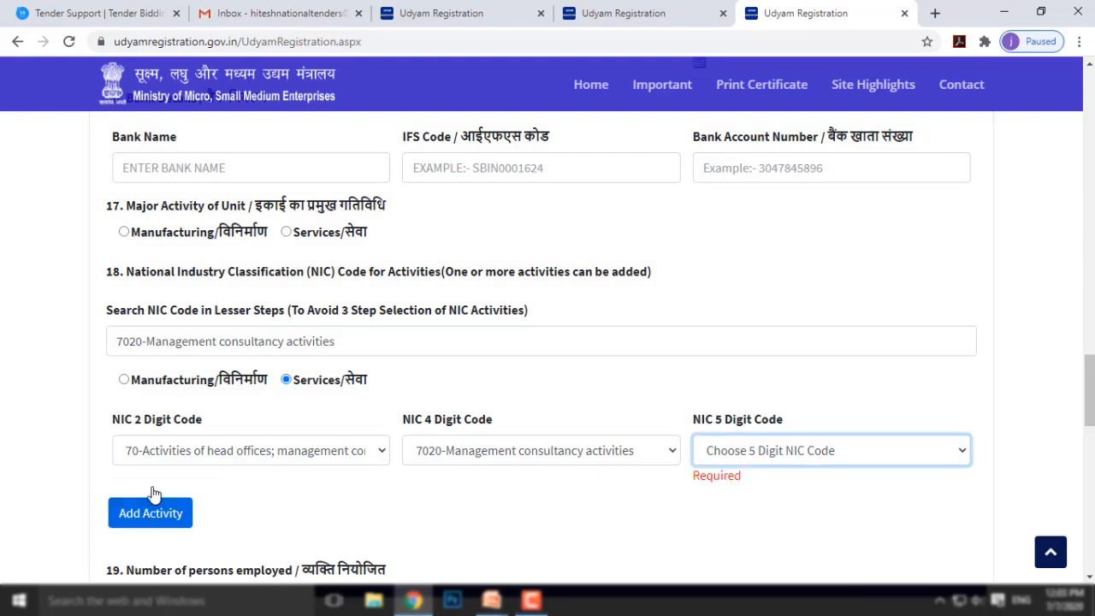
Choose 70200-Management consultancy activities as the NIC 5 digit code and add the activity to the enterprise's activity list
{"action": "left_click", "coordinate": [822, 461]}
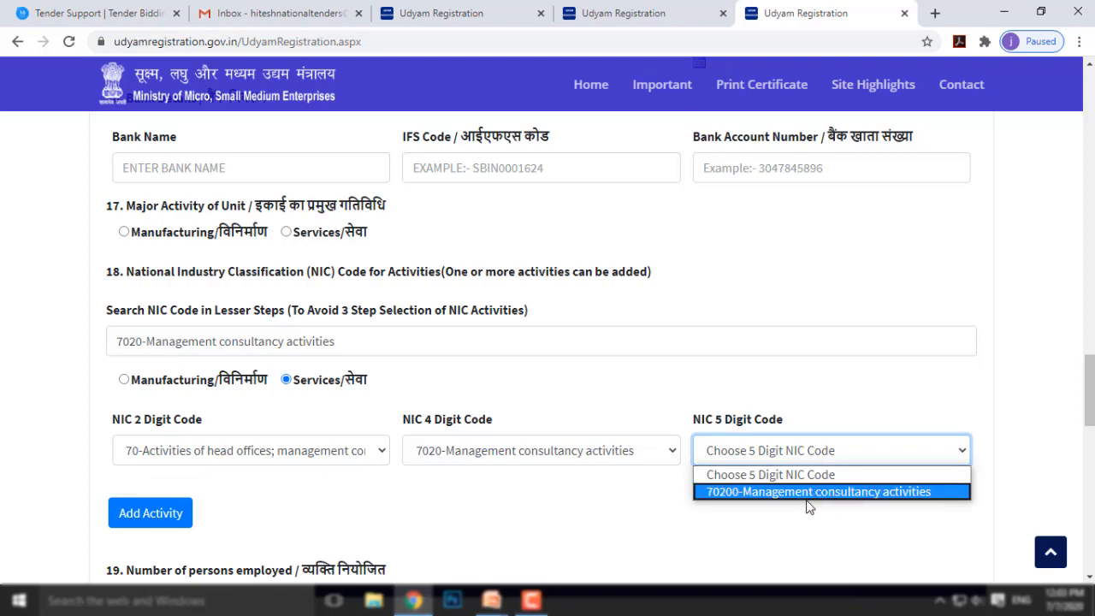
{"action": "left_click", "coordinate": [808, 505]}
{"action": "left_click", "coordinate": [806, 462]}
{"action": "left_click", "coordinate": [804, 492]}
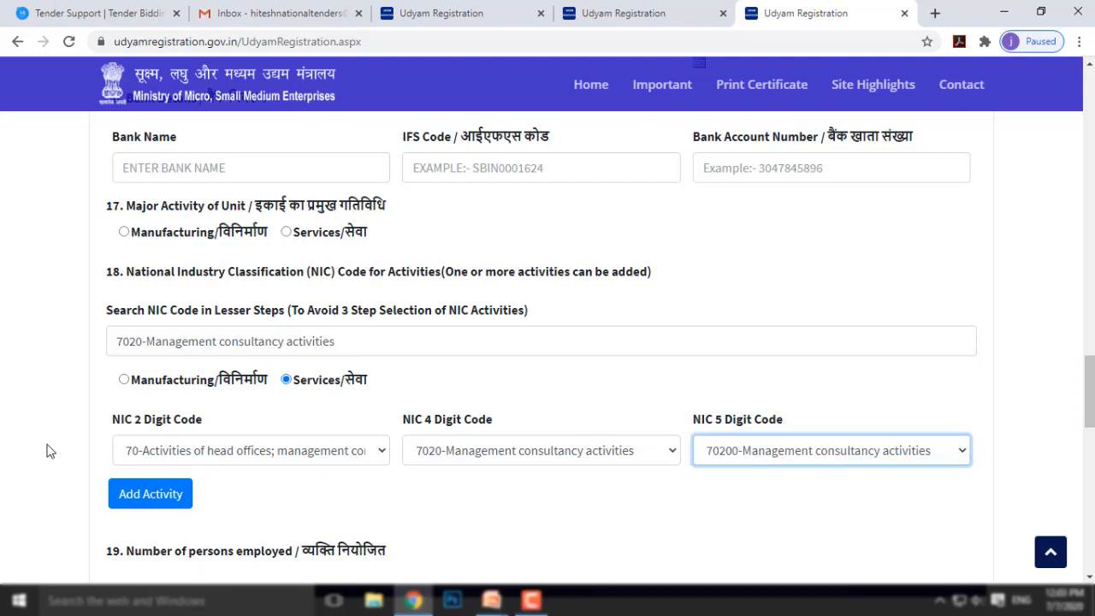
{"action": "left_click", "coordinate": [173, 497]}
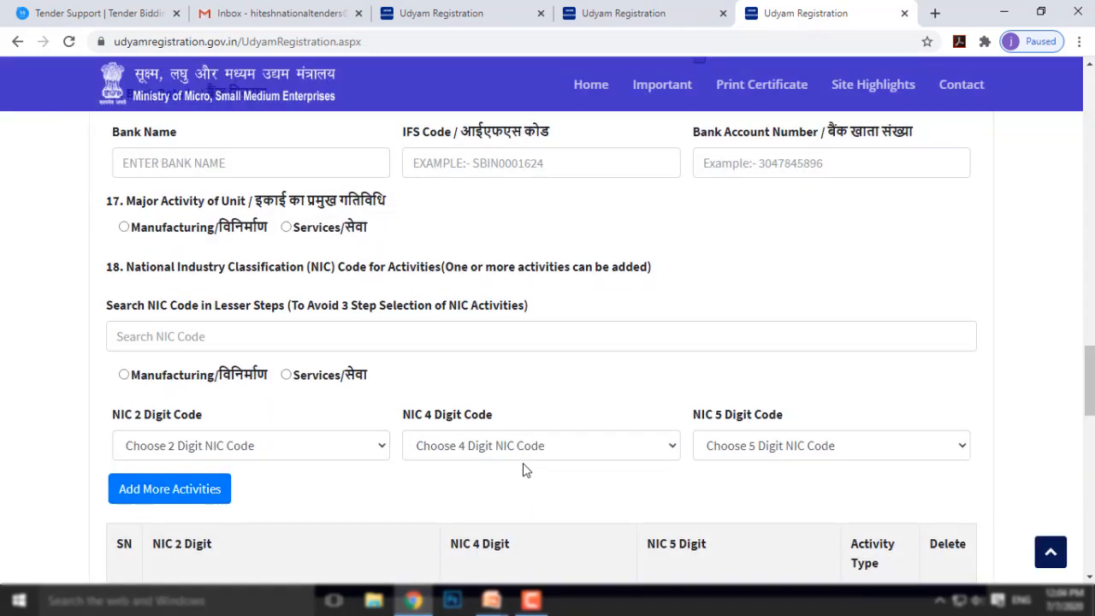
{"action": "scroll", "coordinate": [526, 470], "scroll_direction": "down", "scroll_amount": 3}
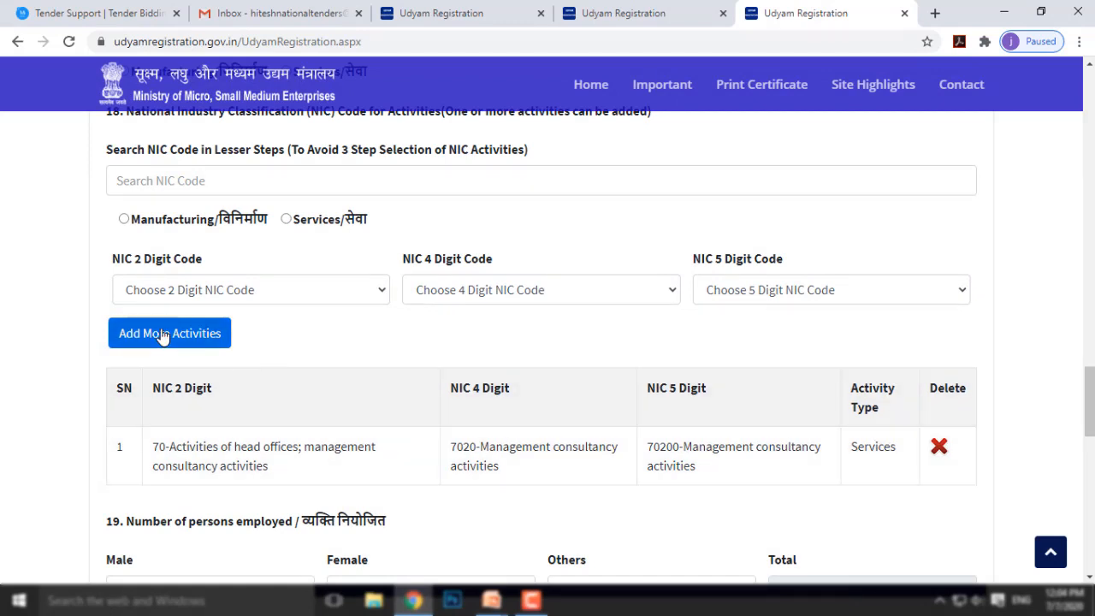
{"action": "left_click", "coordinate": [233, 174]}
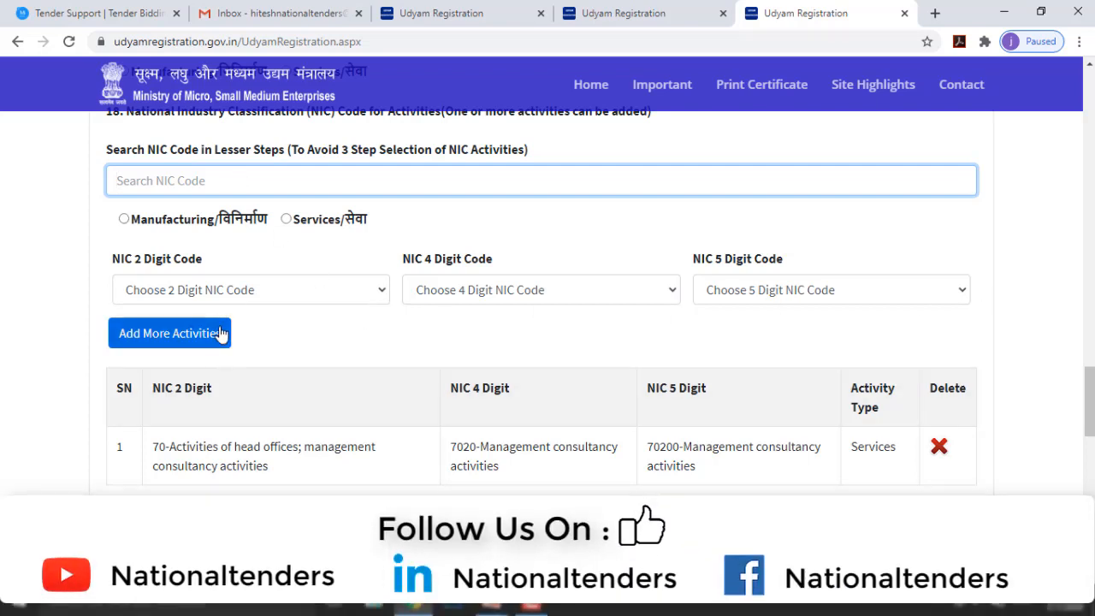
Examine the fields for persons employed, plant and machinery investment, and turnover, including the note on points 20 and 21
{"action": "scroll", "coordinate": [721, 422], "scroll_direction": "down", "scroll_amount": 2}
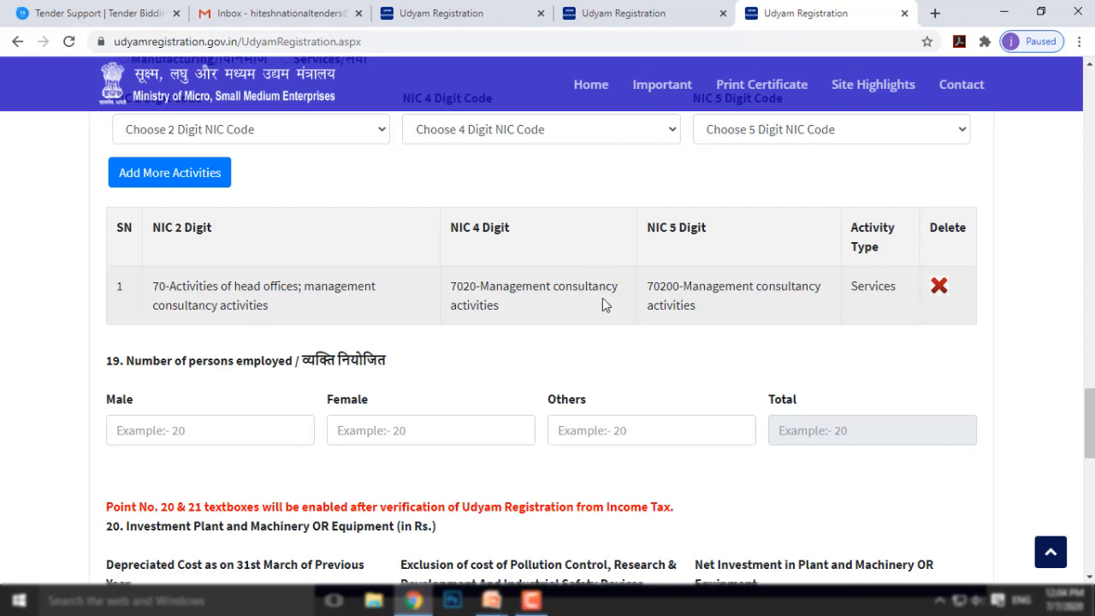
{"action": "scroll", "coordinate": [603, 299], "scroll_direction": "down", "scroll_amount": 2}
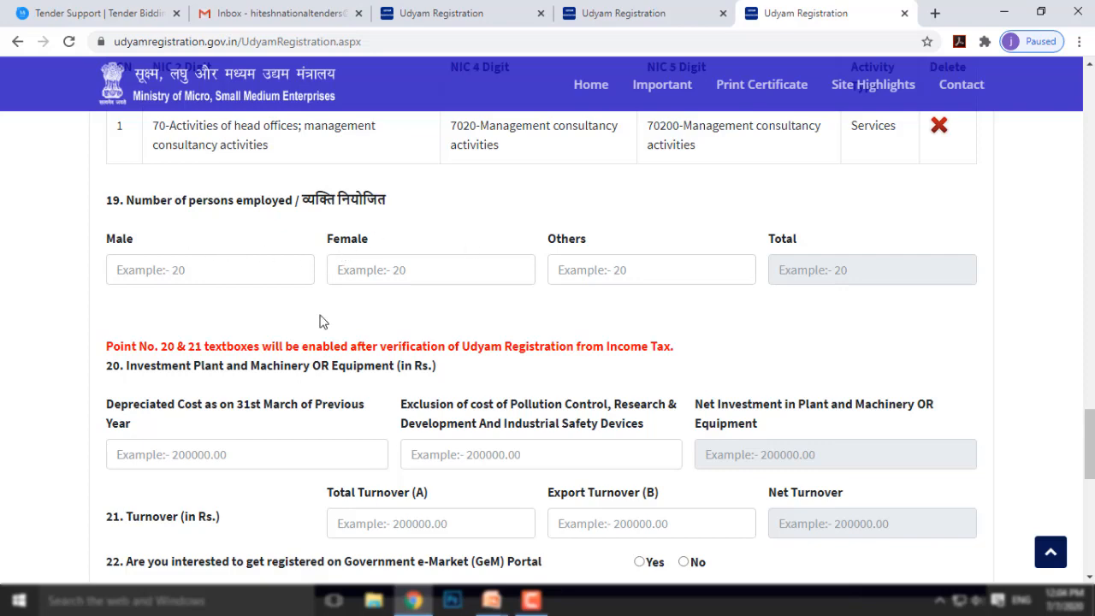
{"action": "scroll", "coordinate": [990, 296], "scroll_direction": "down", "scroll_amount": 2}
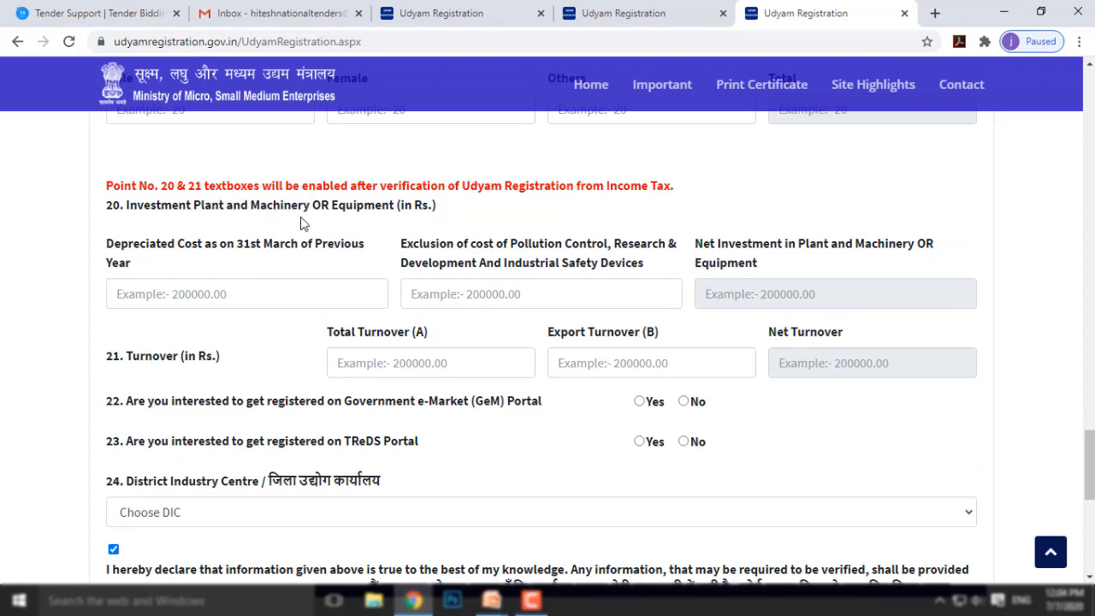
{"action": "left_click_drag", "start_coordinate": [491, 186], "coordinate": [677, 190]}
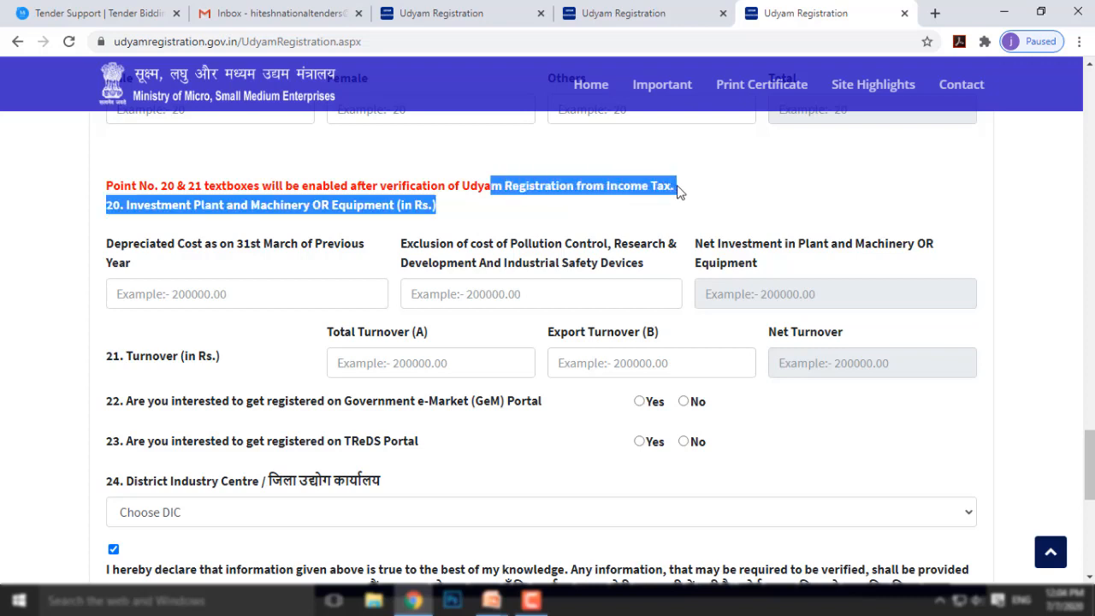
{"action": "left_click", "coordinate": [562, 207]}
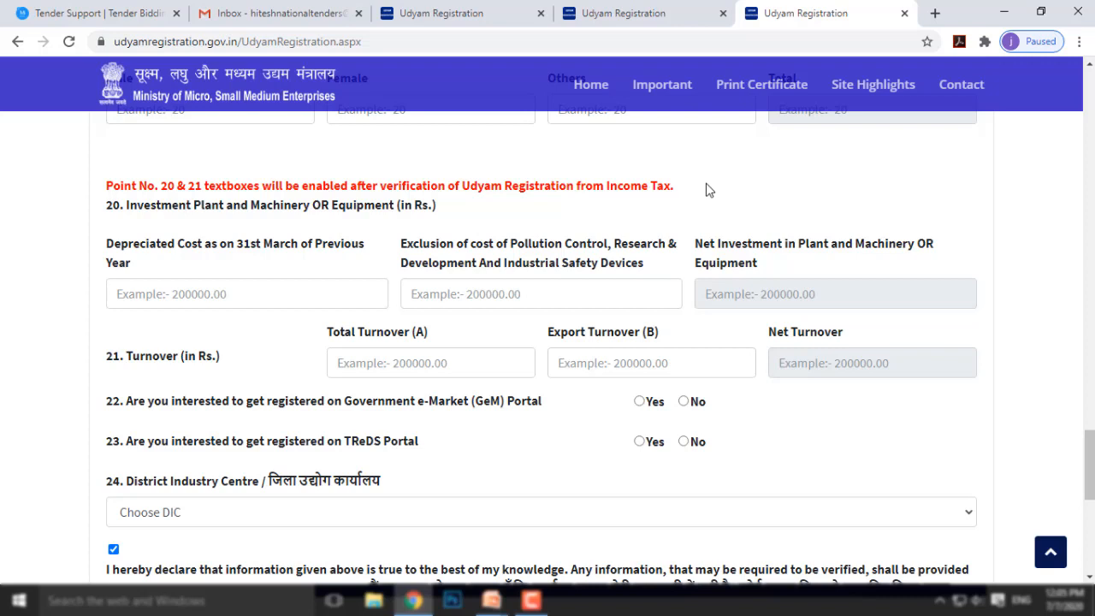
{"action": "triple_click", "coordinate": [693, 190]}
{"action": "left_click", "coordinate": [581, 199]}
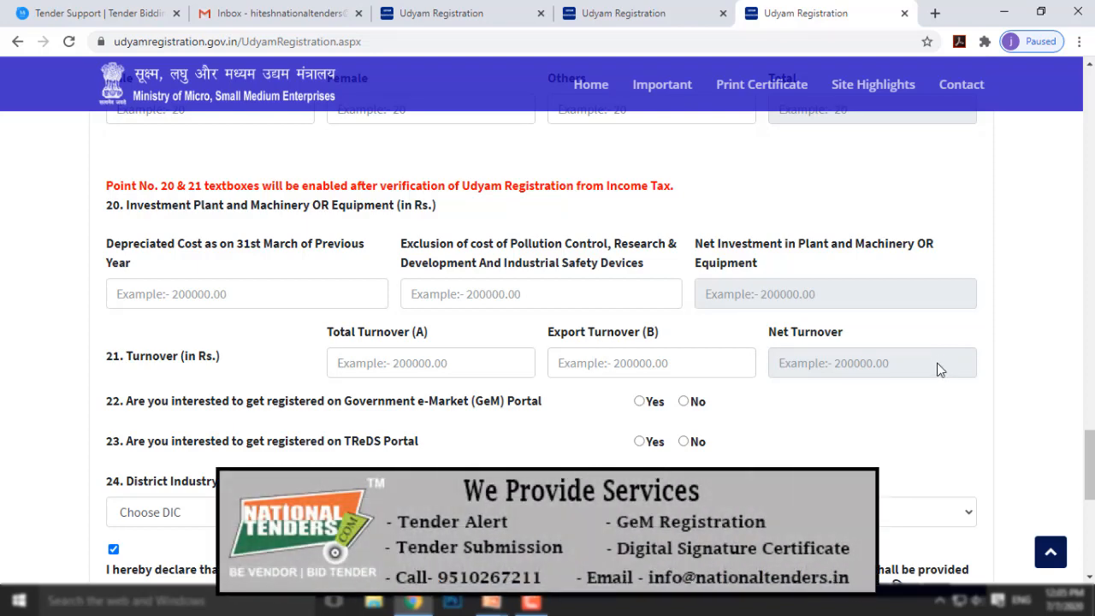
Answer Yes to registering on both the Government e-Market (GeM) Portal and the TReDS Portal
{"action": "scroll", "coordinate": [932, 381], "scroll_direction": "down", "scroll_amount": 1}
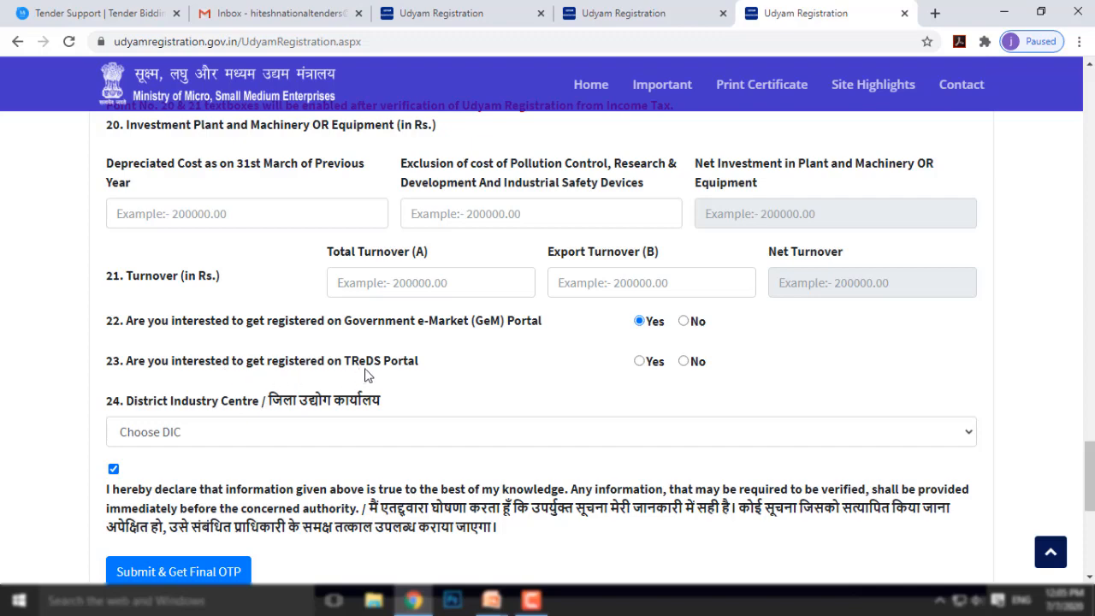
{"action": "left_click", "coordinate": [641, 363]}
Check the District Industry Centre choices and review the form from the persons employed section to the final declaration
{"action": "scroll", "coordinate": [390, 274], "scroll_direction": "down", "scroll_amount": 2}
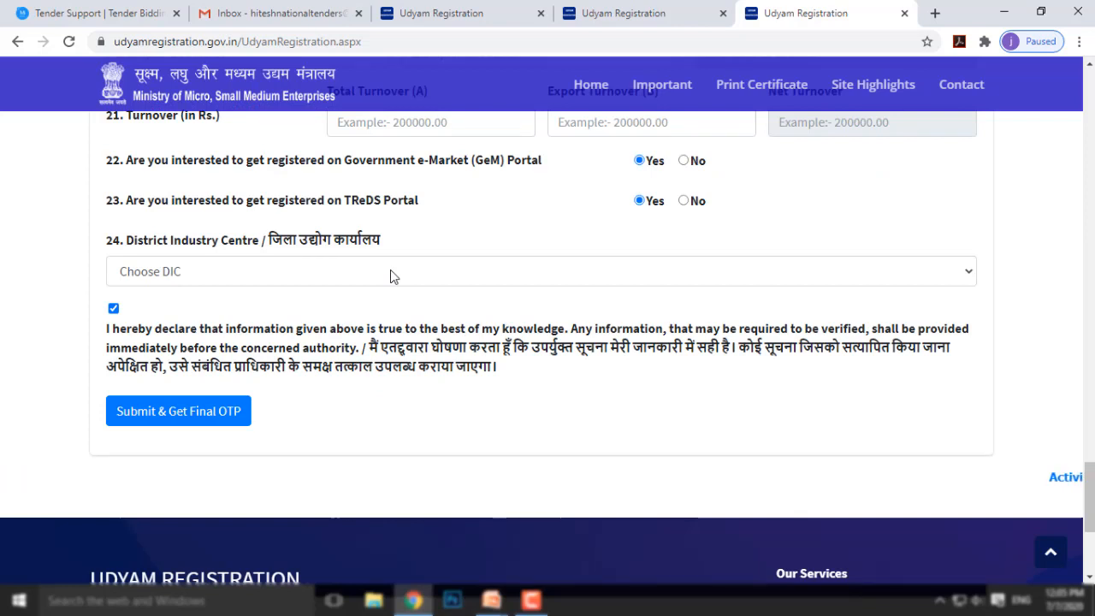
{"action": "left_click", "coordinate": [220, 274]}
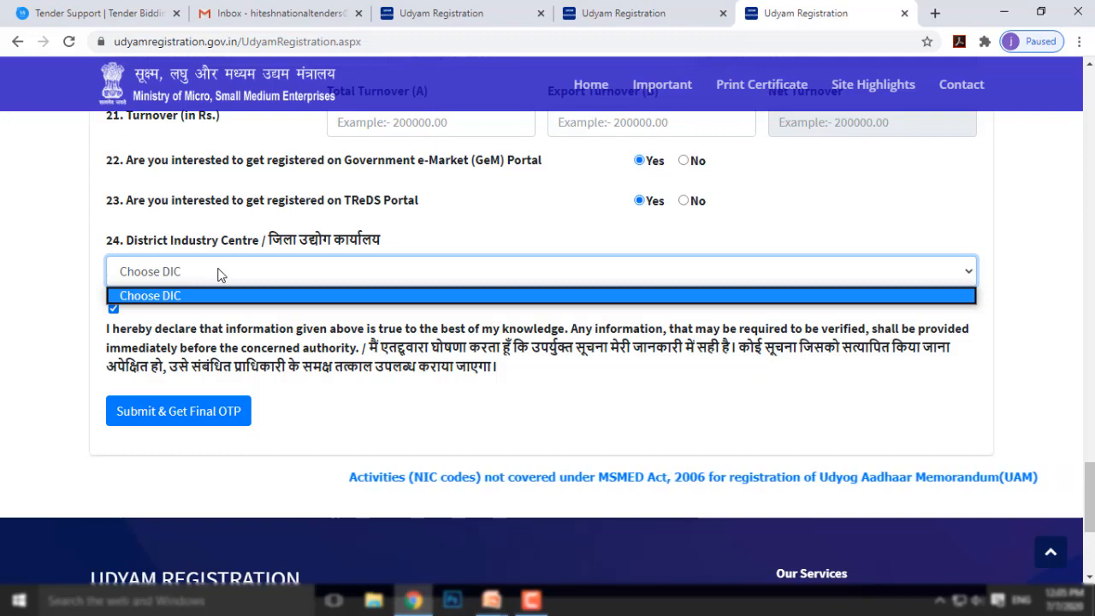
{"action": "scroll", "coordinate": [581, 325], "scroll_direction": "up", "scroll_amount": 1}
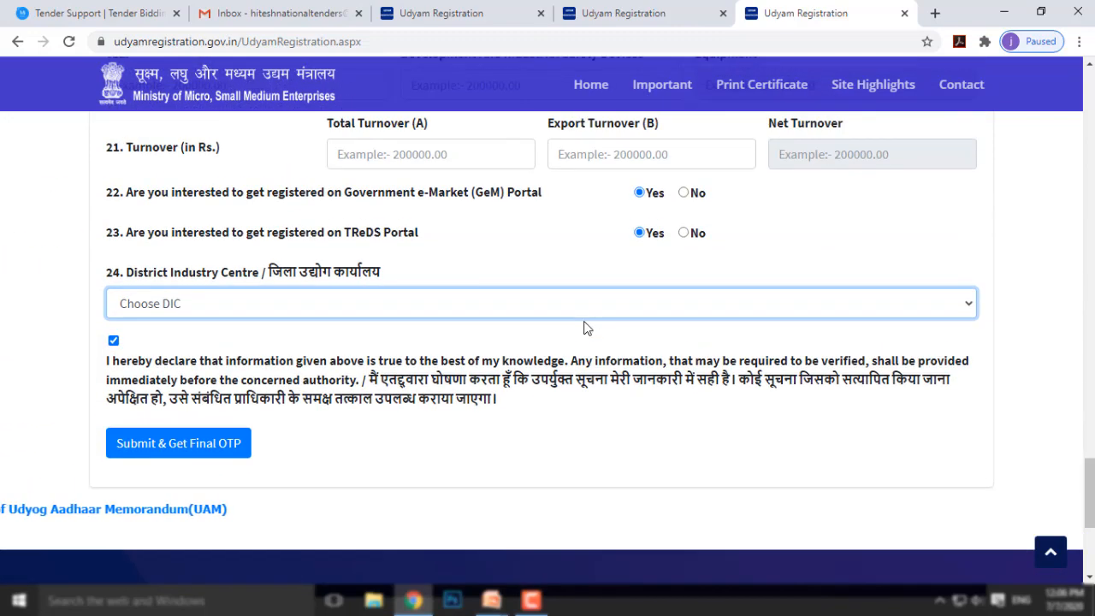
{"action": "scroll", "coordinate": [587, 327], "scroll_direction": "up", "scroll_amount": 1}
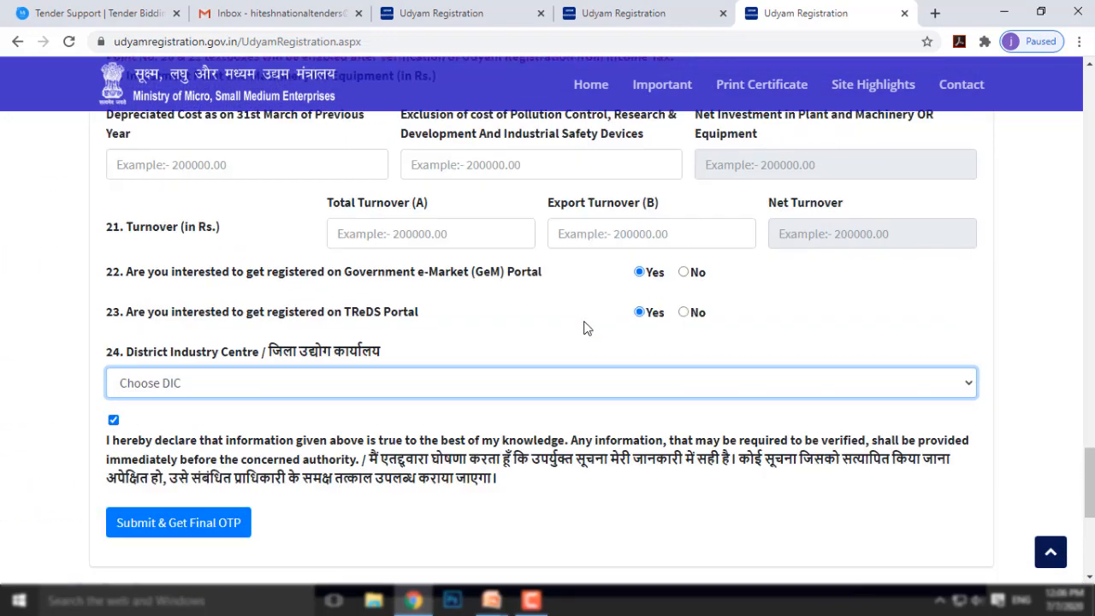
{"action": "scroll", "coordinate": [587, 327], "scroll_direction": "up", "scroll_amount": 8}
{"action": "scroll", "coordinate": [587, 327], "scroll_direction": "down", "scroll_amount": 5}
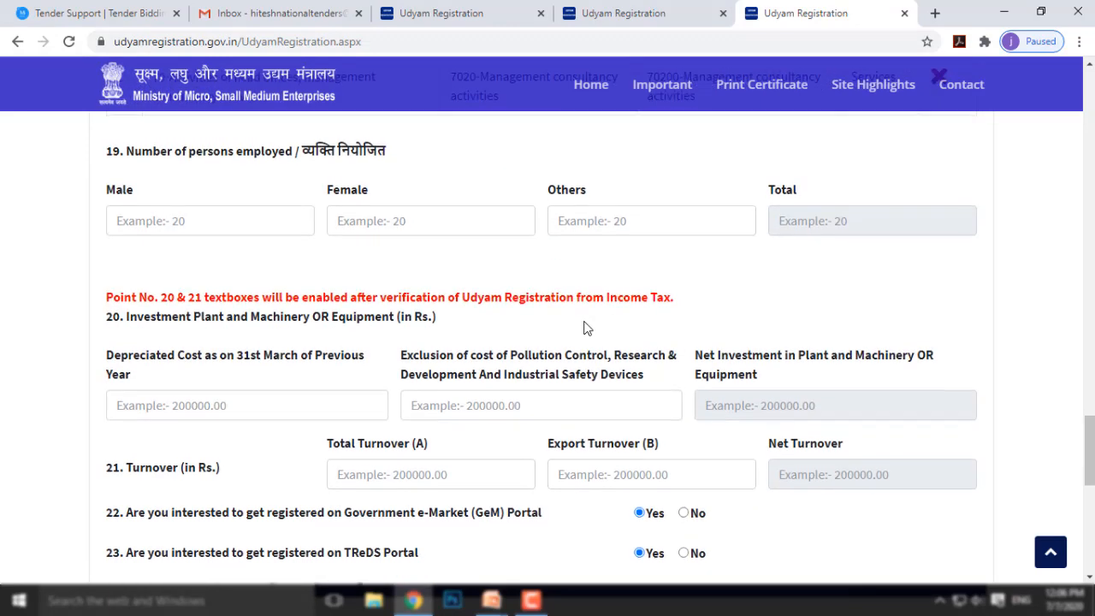
{"action": "scroll", "coordinate": [586, 327], "scroll_direction": "down", "scroll_amount": 5}
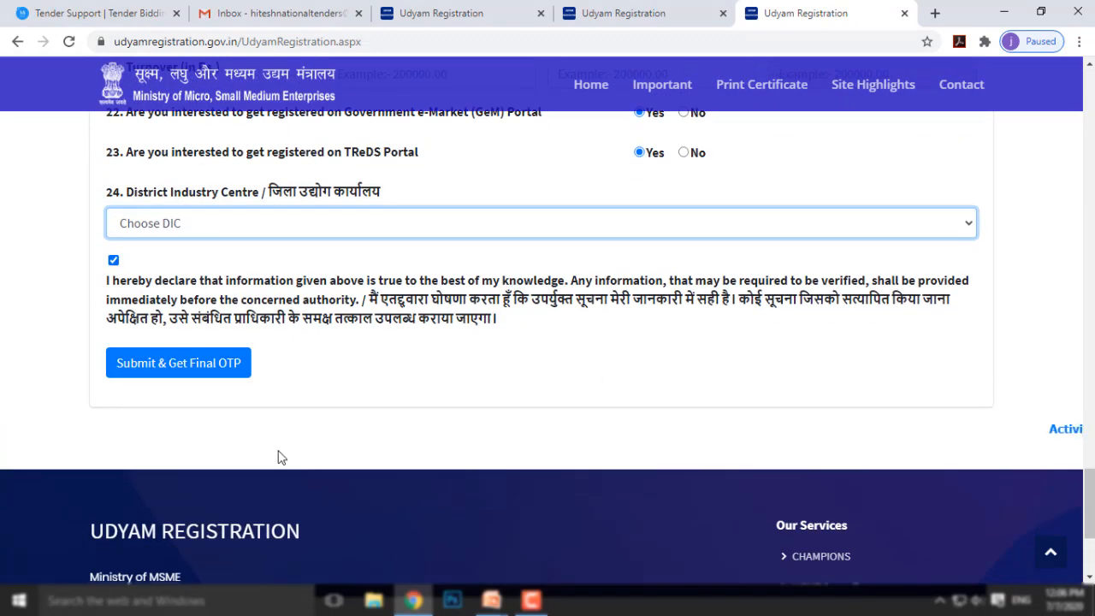